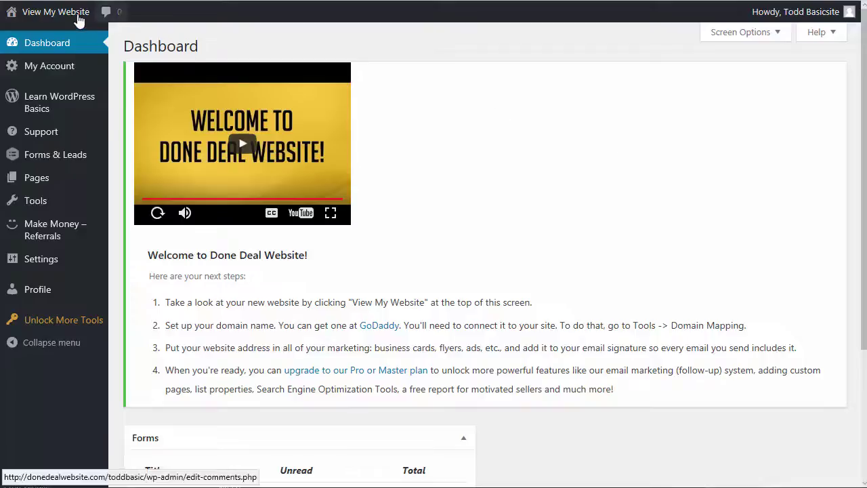
- Open the live Done Deal home page from View My Website and view its full URL
mouse_move(71, 17)
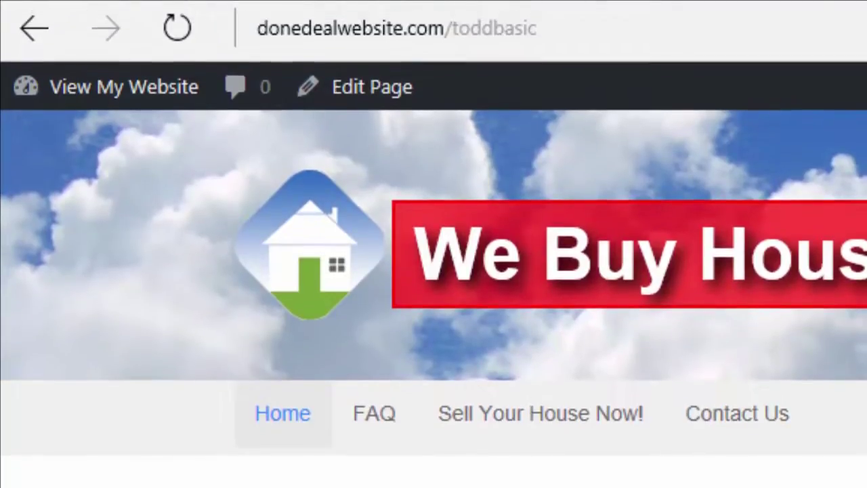
left_click(657, 46)
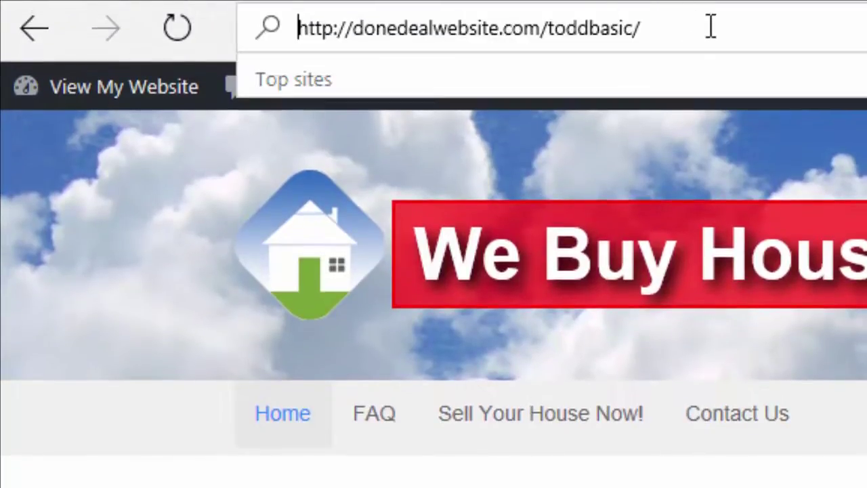
key("Escape")
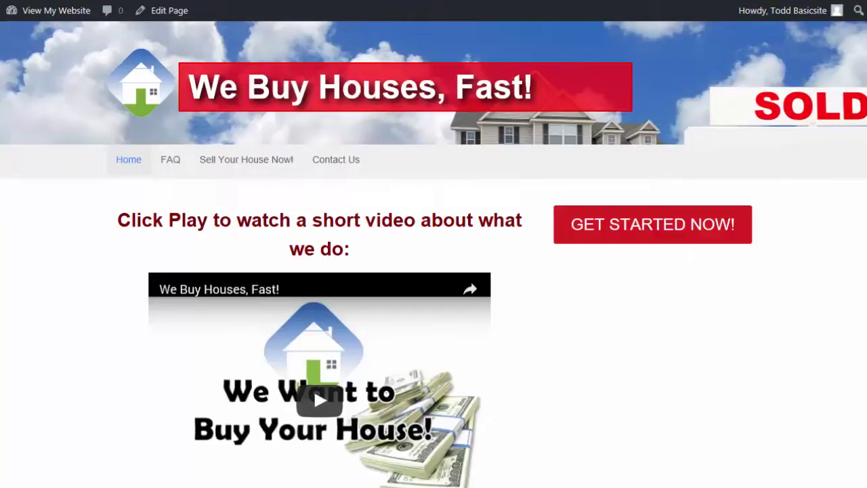
- Scroll past the video, costs copy and What's YOUR Situation? checklist to the final GET STARTED NOW! button
scroll(671, 335, "down", 1)
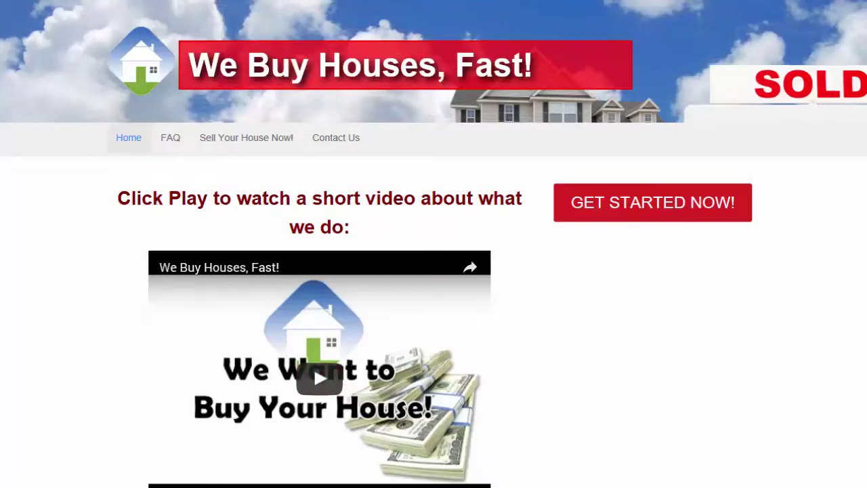
scroll(434, 244, "down", 5)
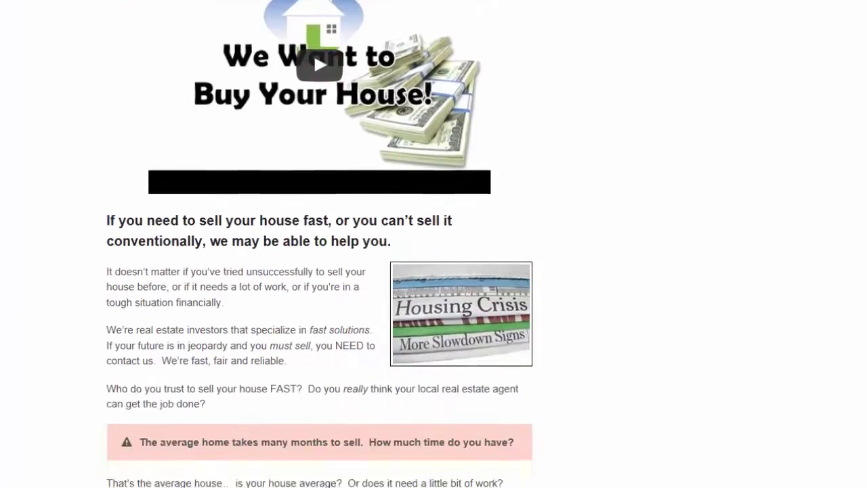
scroll(866, 169, "down", 3)
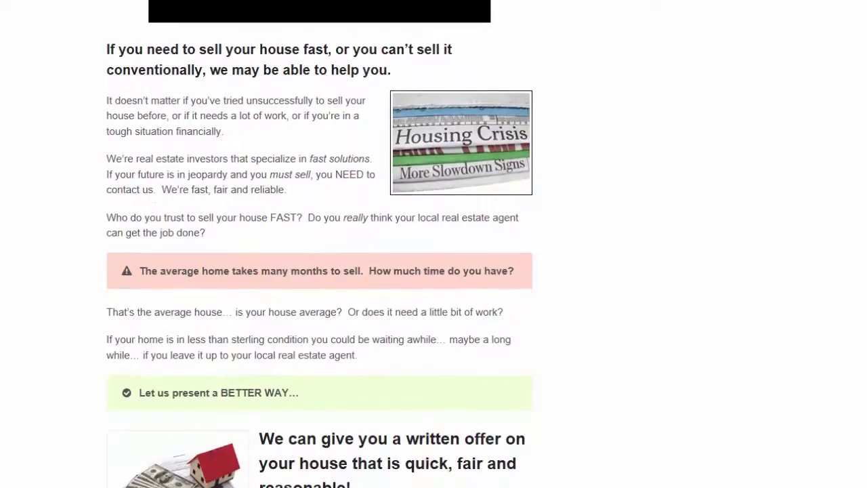
scroll(434, 244, "down", 1)
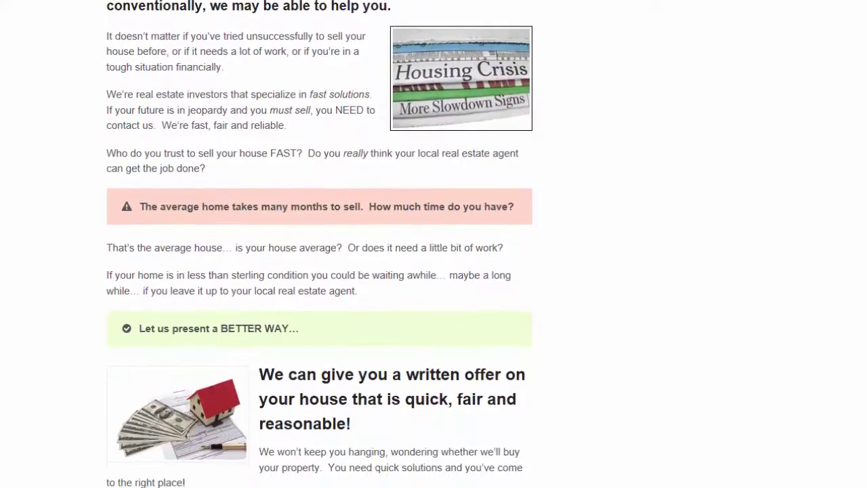
scroll(433, 243, "down", 2)
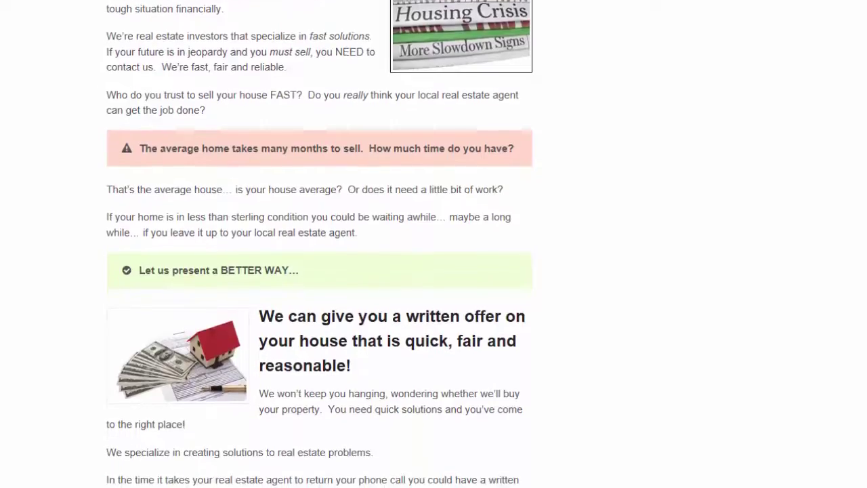
scroll(433, 243, "down", 3)
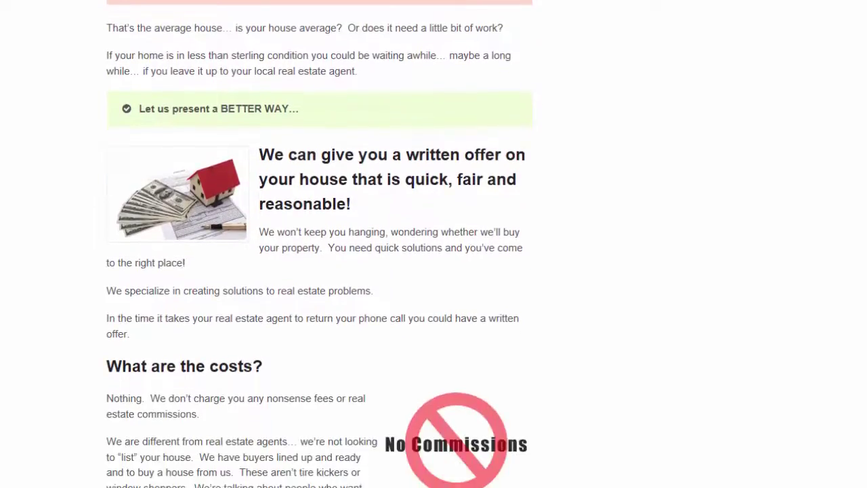
scroll(862, 332, "down", 7)
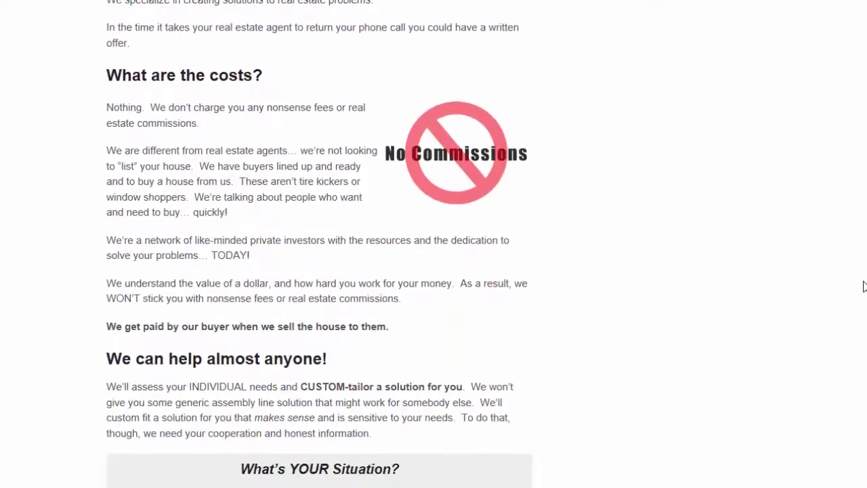
scroll(862, 332, "down", 3)
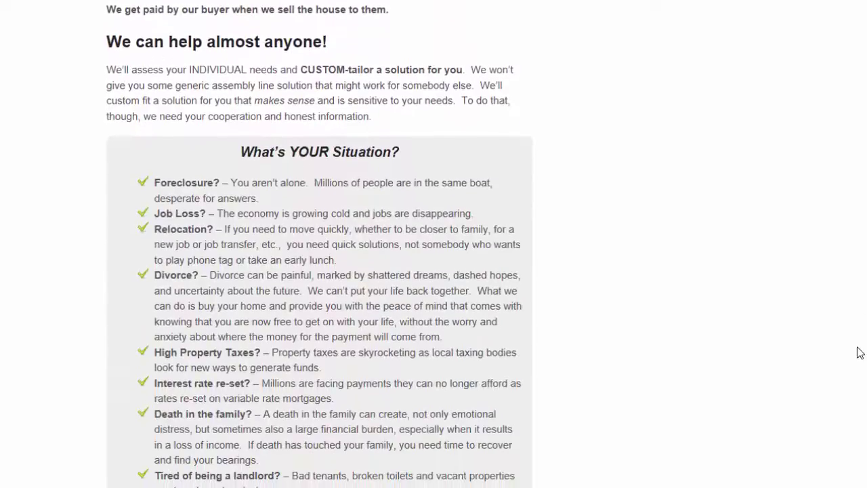
scroll(855, 393, "down", 3)
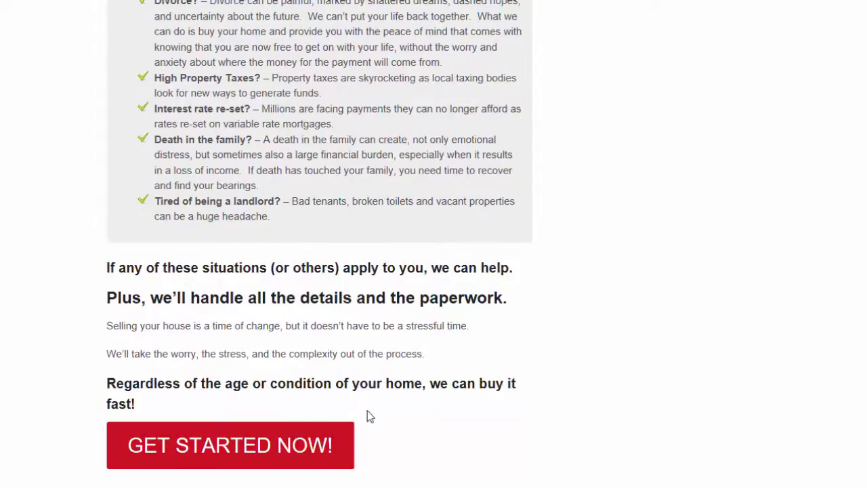
- Open the Sell Your House Now! form and review its Name, Email, phone, address and property fields
left_click(285, 454)
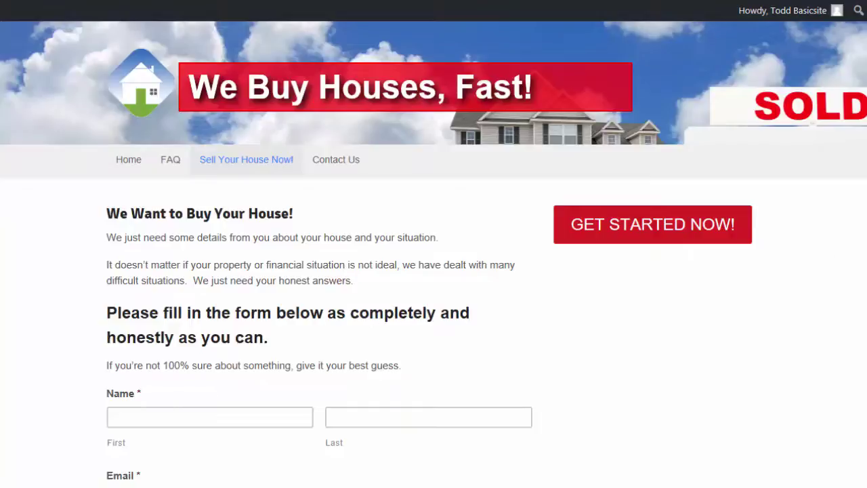
scroll(433, 250, "down", 4)
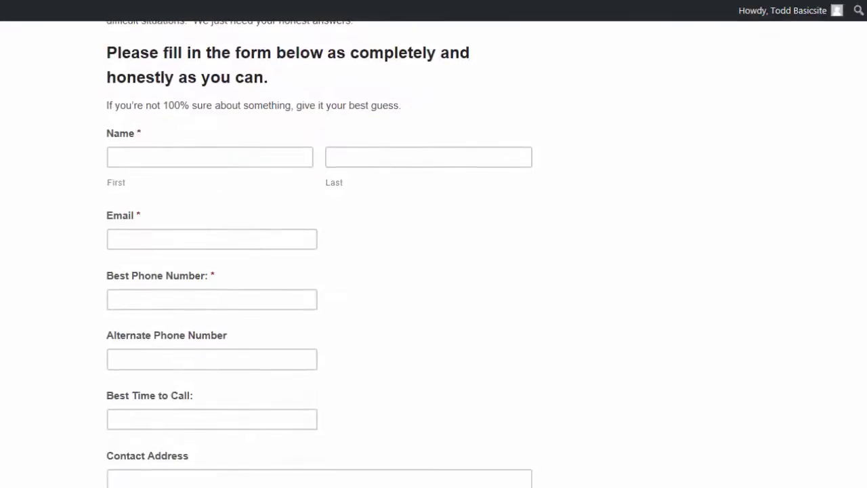
scroll(866, 118, "down", 1)
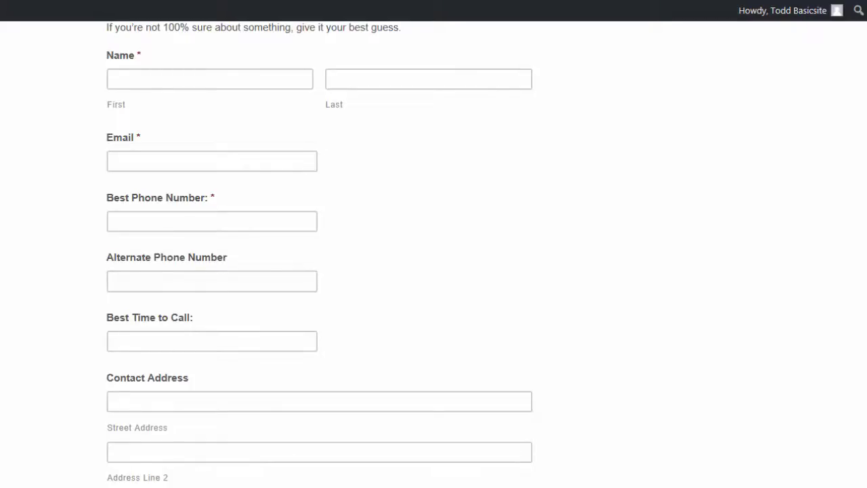
scroll(318, 254, "down", 6)
scroll(863, 196, "down", 5)
scroll(863, 233, "down", 1)
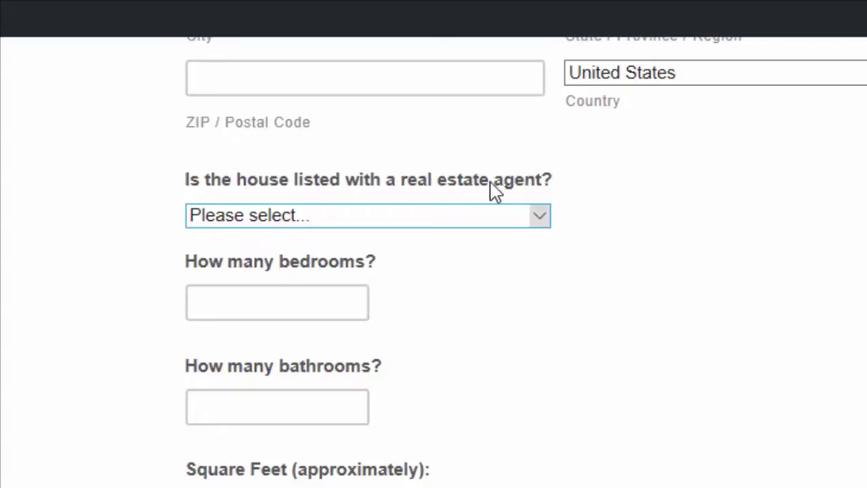
- Switch the agent-listing answer from No to Yes, exposing the listing price and listing duration fields
left_click(542, 216)
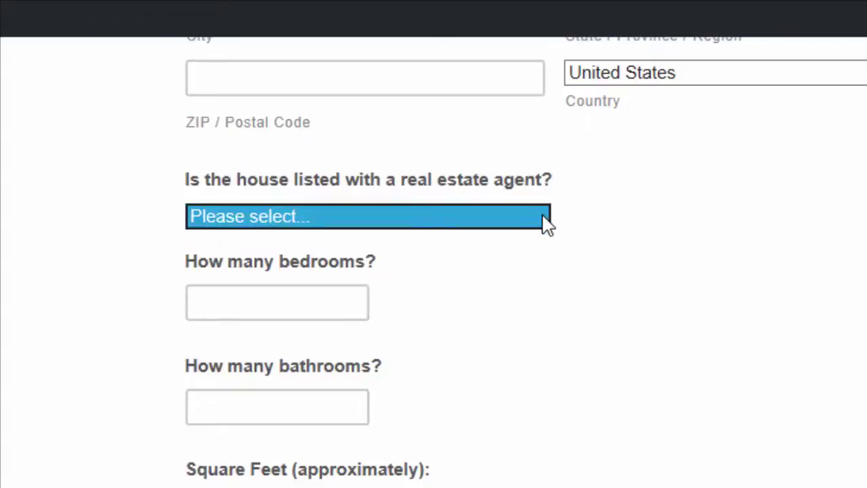
left_click(535, 263)
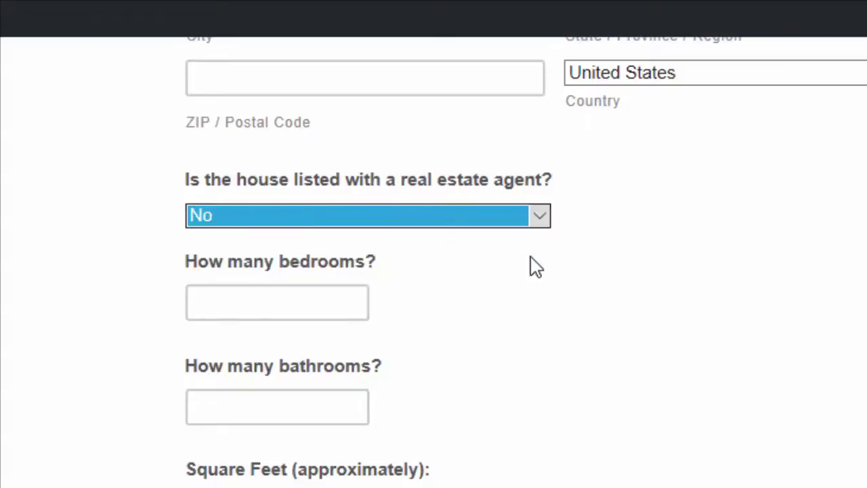
left_click(320, 308)
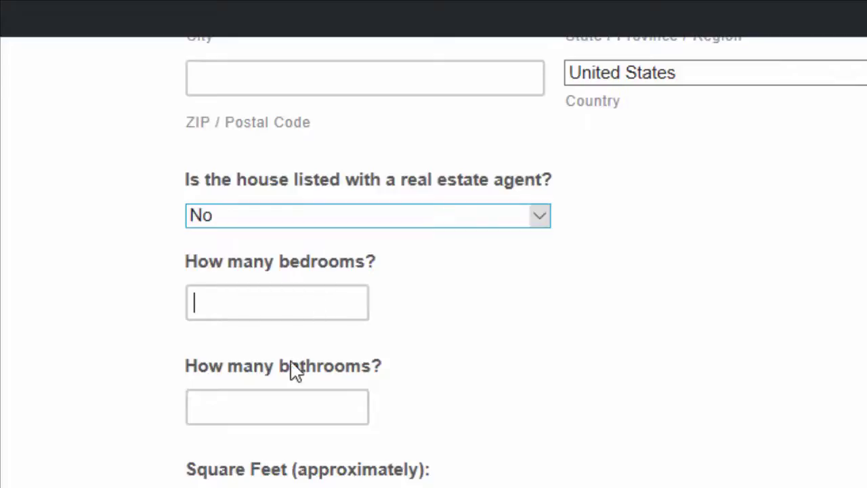
left_click(541, 218)
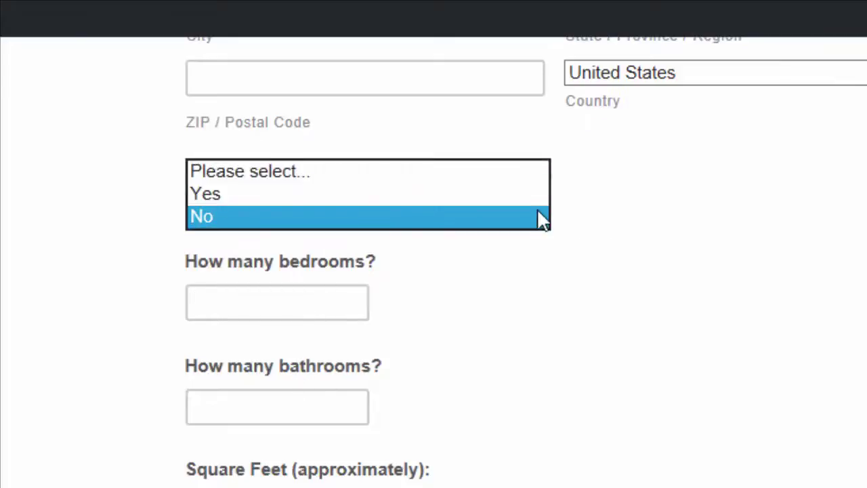
left_click(537, 198)
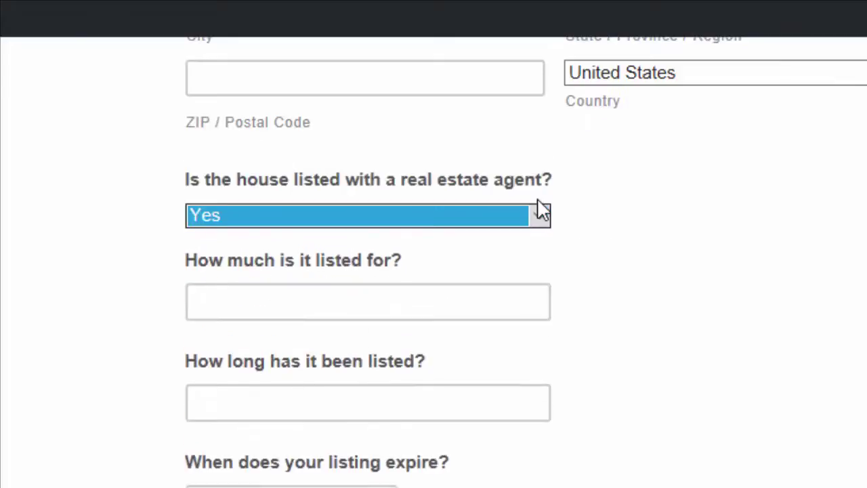
left_click(502, 302)
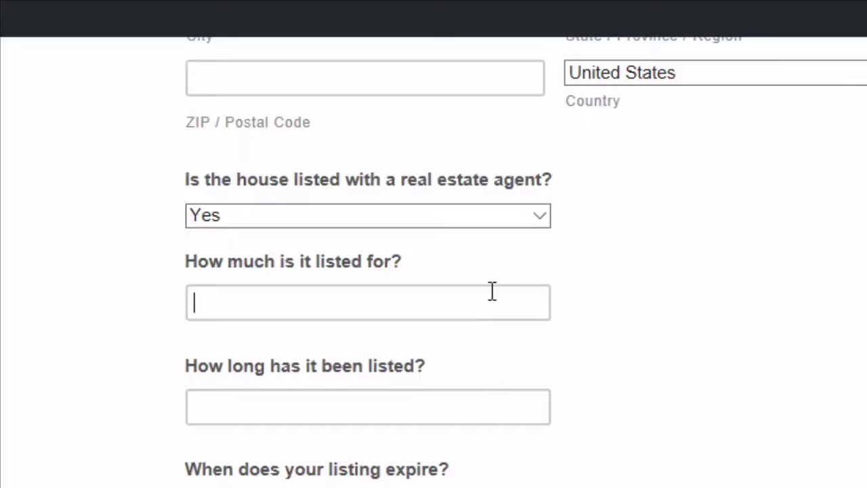
left_click(474, 403)
- Answer Yes to the mortgage question on the seller form
scroll(368, 271, "down", 13)
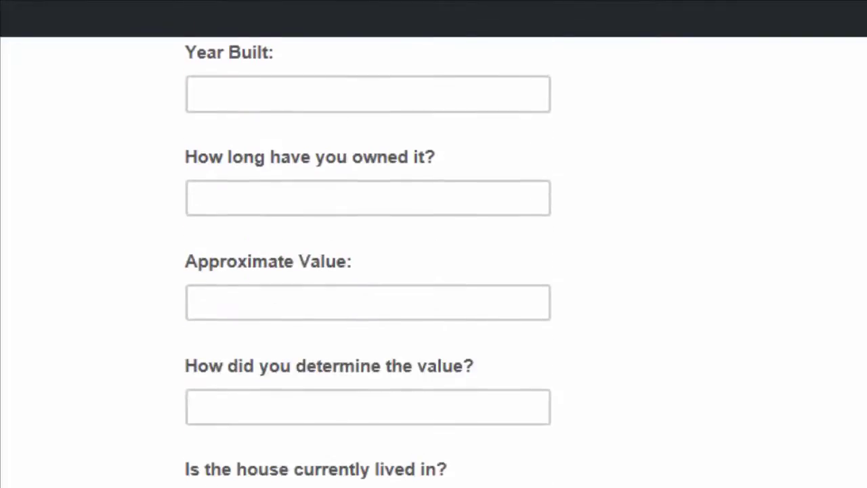
scroll(397, 426, "down", 5)
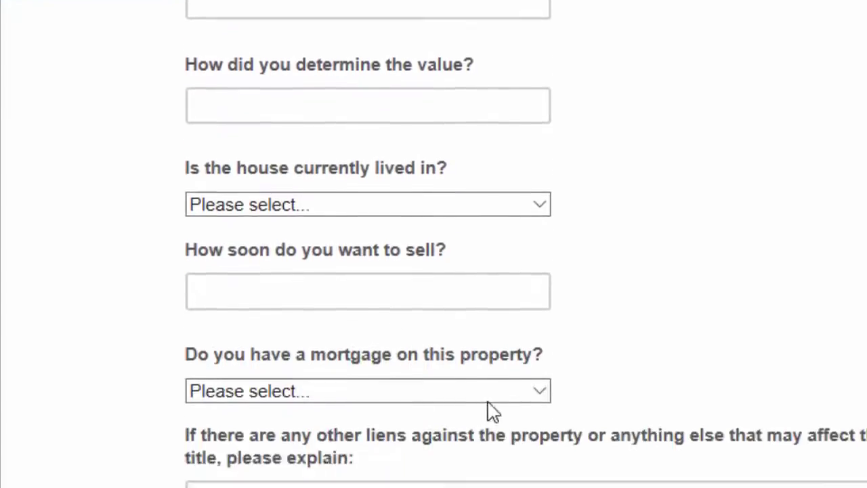
left_click(546, 379)
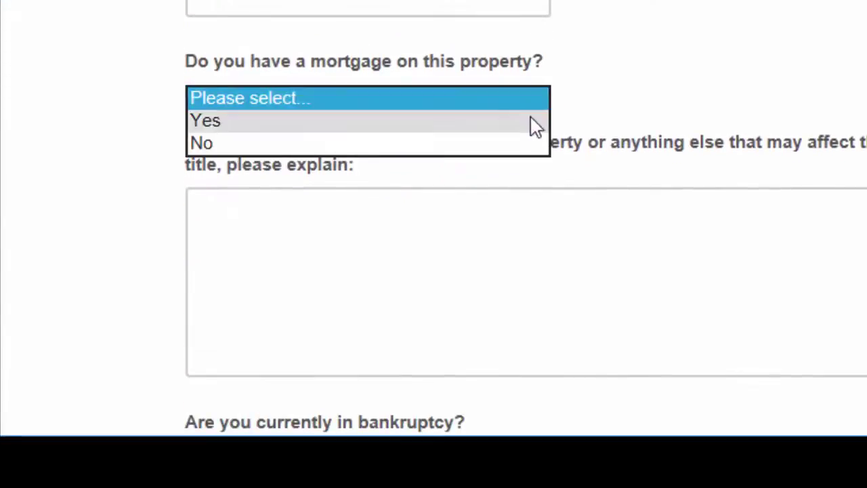
left_click(536, 121)
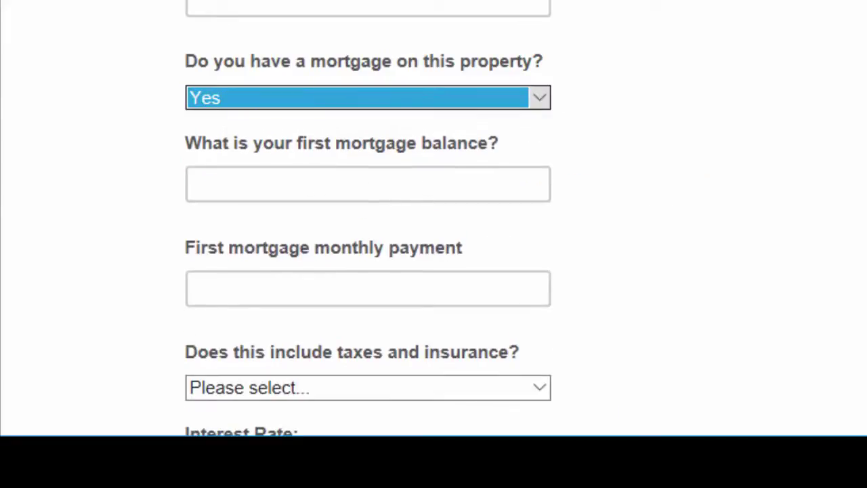
- Answer Yes to having other mortgages, revealing the combined additional mortgage balance field
scroll(434, 217, "down", 5)
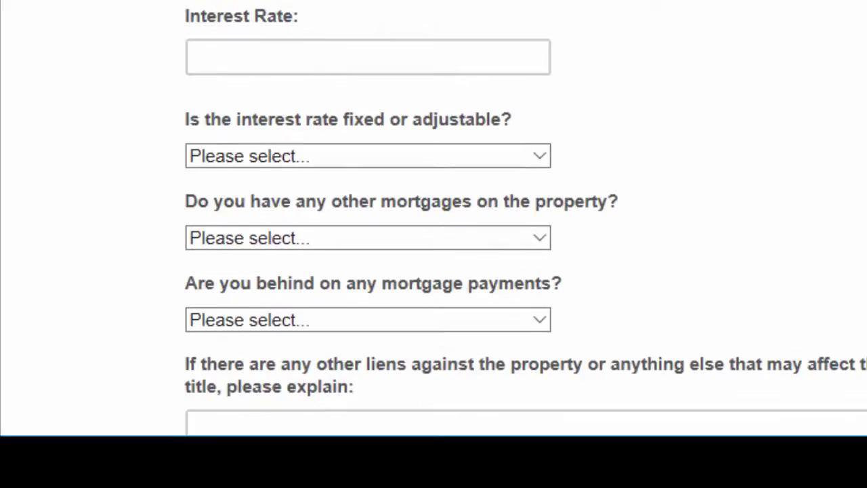
scroll(434, 216, "down", 2)
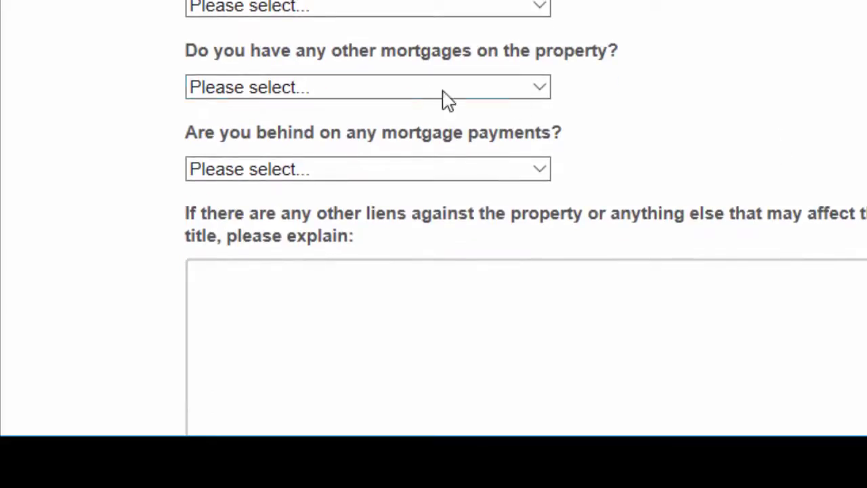
left_click(542, 90)
left_click(533, 112)
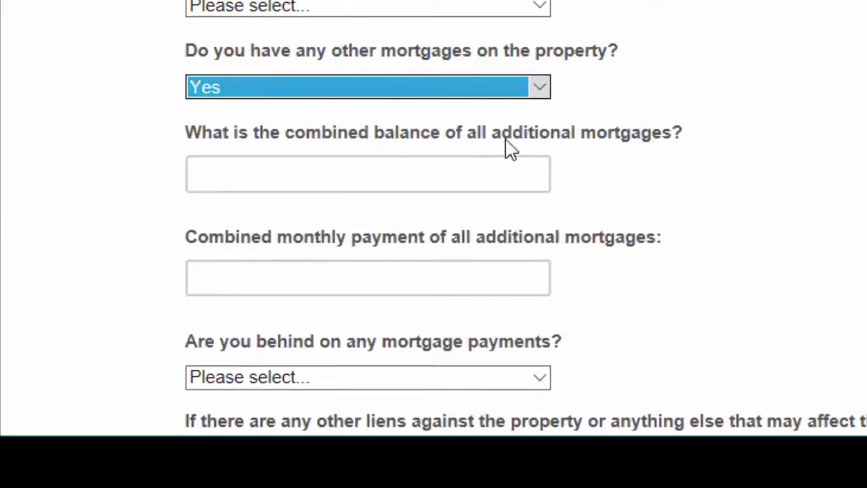
left_click(499, 169)
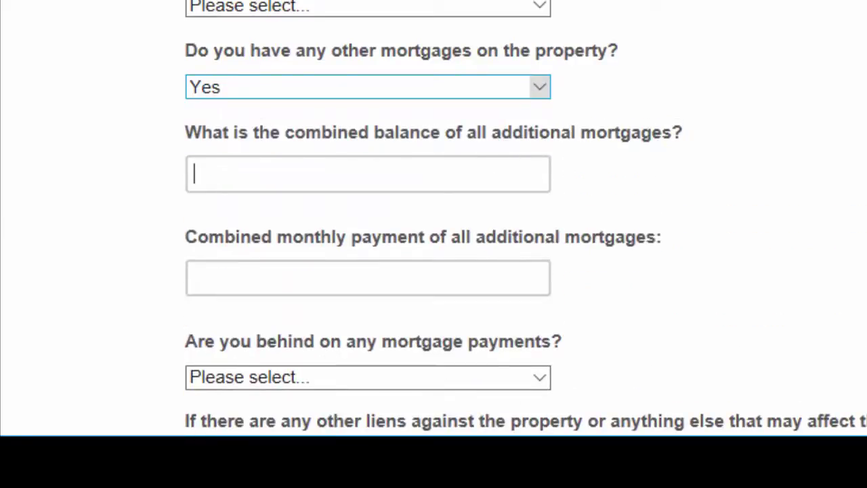
- Answer Yes to being behind on payments, review the amount-behind fields, then return to the top
scroll(375, 118, "down", 4)
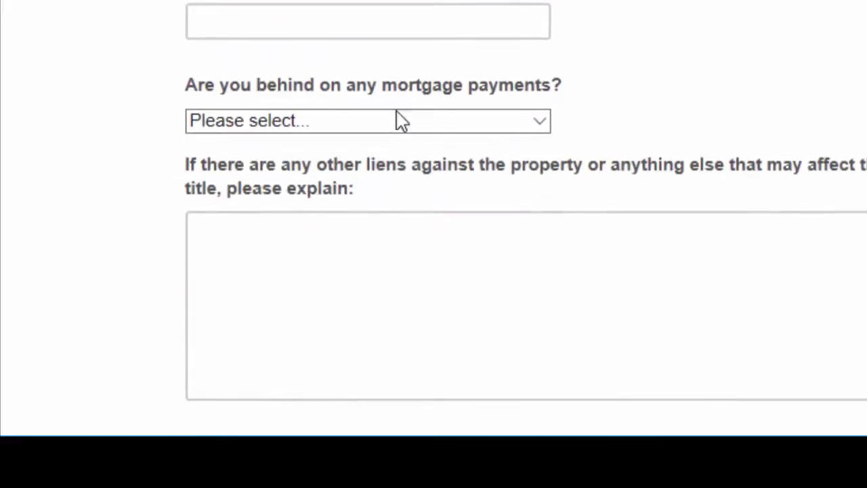
left_click(289, 121)
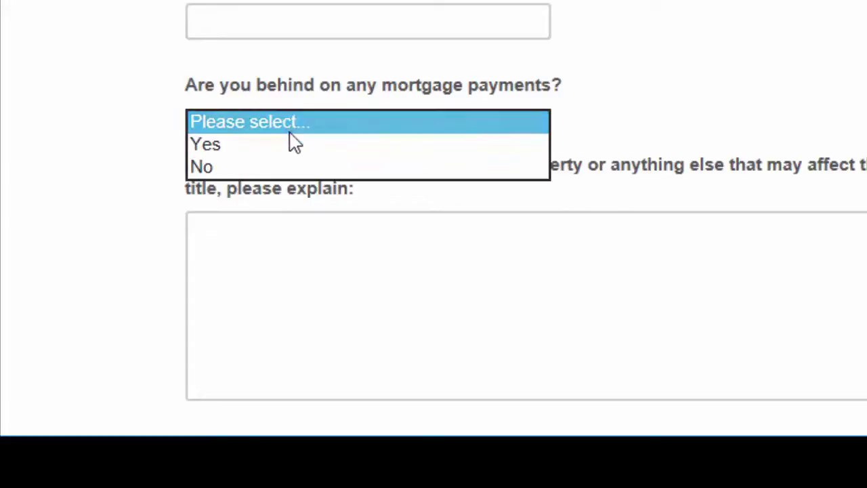
left_click(291, 144)
left_click(437, 210)
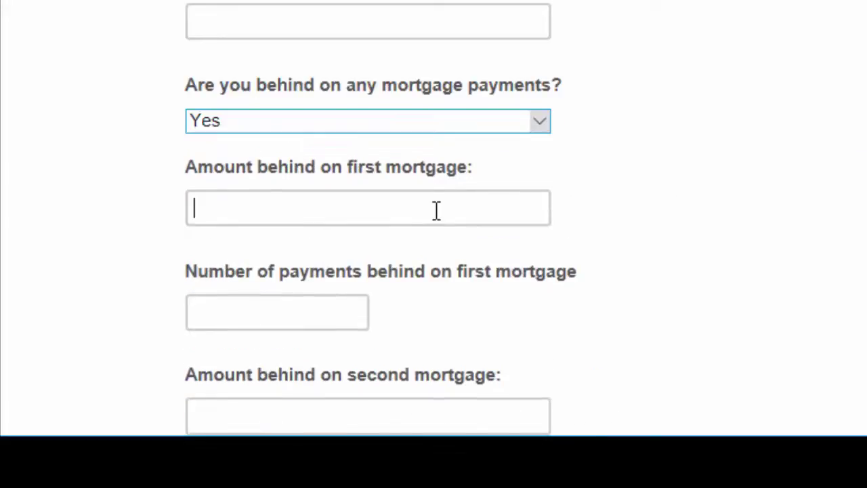
scroll(652, 264, "down", 2)
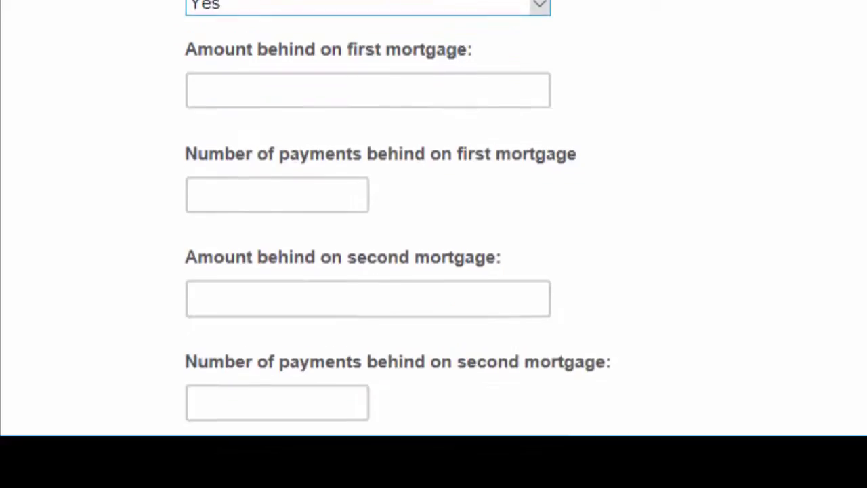
scroll(610, 154, "down", 6)
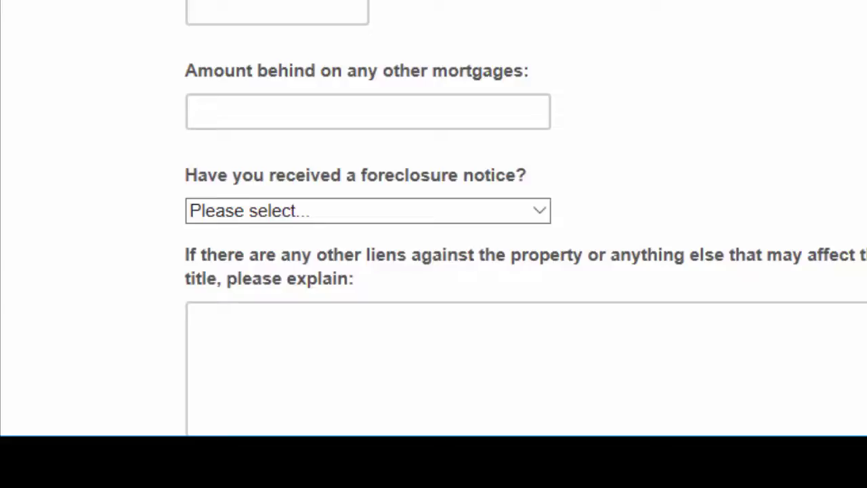
scroll(433, 224, "up", 4)
scroll(434, 224, "up", 10)
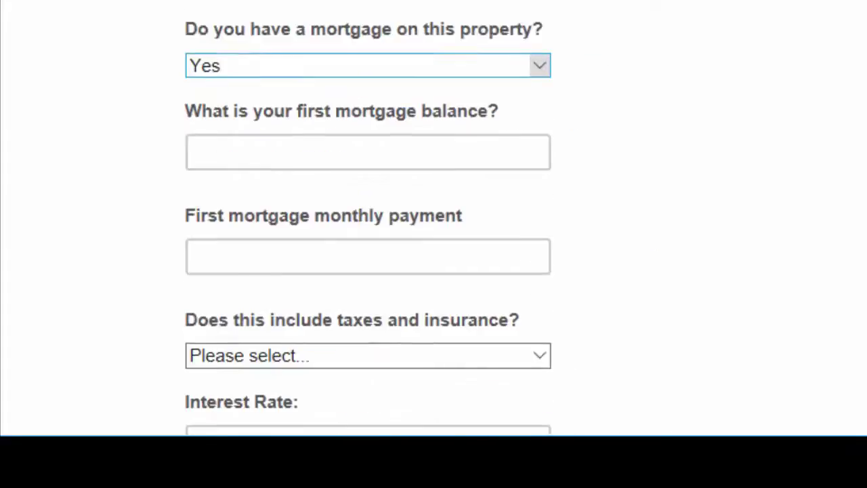
scroll(784, 85, "up", 6)
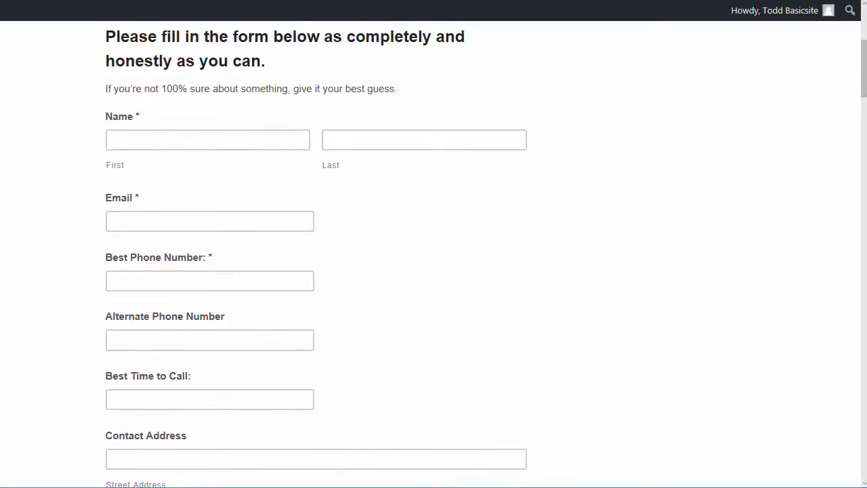
- Scroll the seller form briefly and return to the WordPress Dashboard
left_click_drag(864, 83, 865, 95)
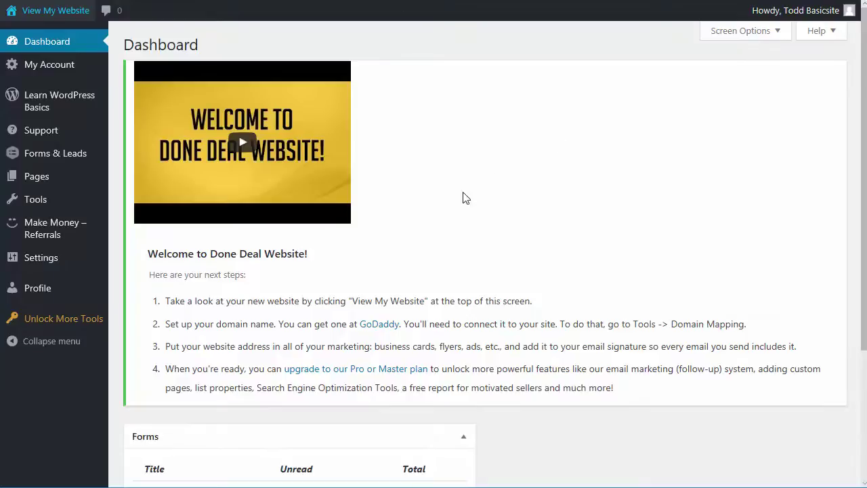
- Return to the live site's Sell Your House Now! seller form
left_click(16, 263)
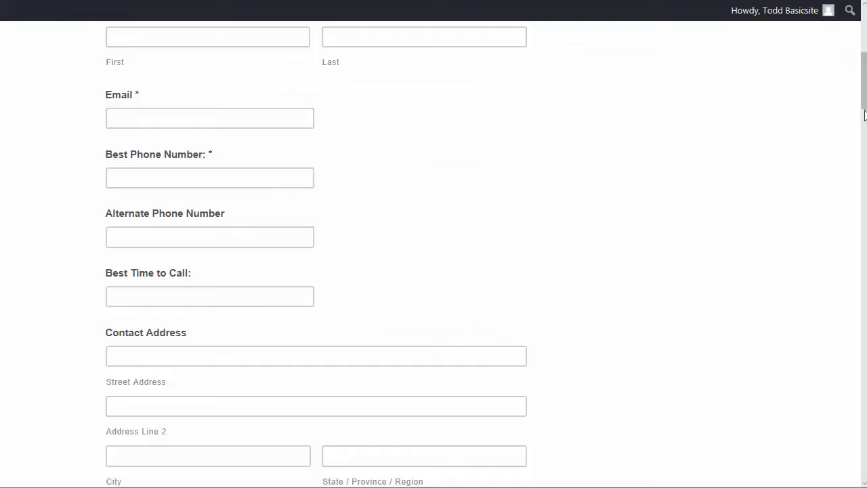
- Open the FAQ page and scroll through its answers on commissions, agents and late payments
left_click_drag(862, 103, 864, 48)
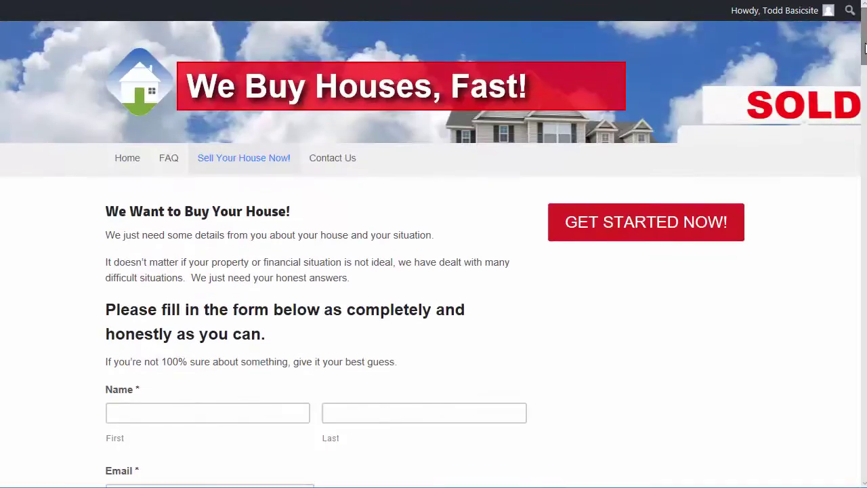
left_click(170, 158)
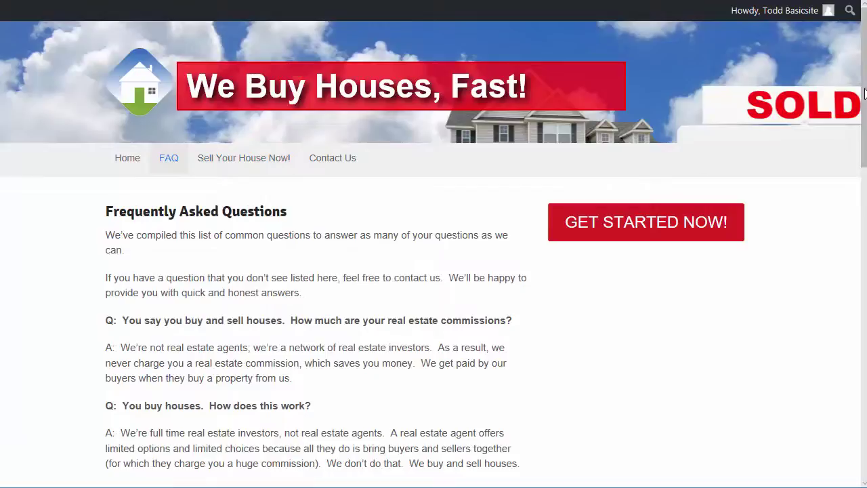
left_click_drag(863, 96, 843, 368)
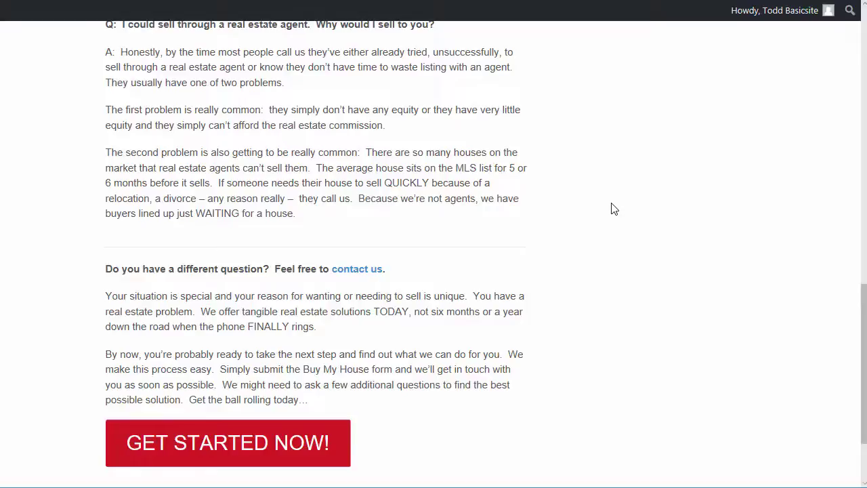
scroll(512, 227, "up", 12)
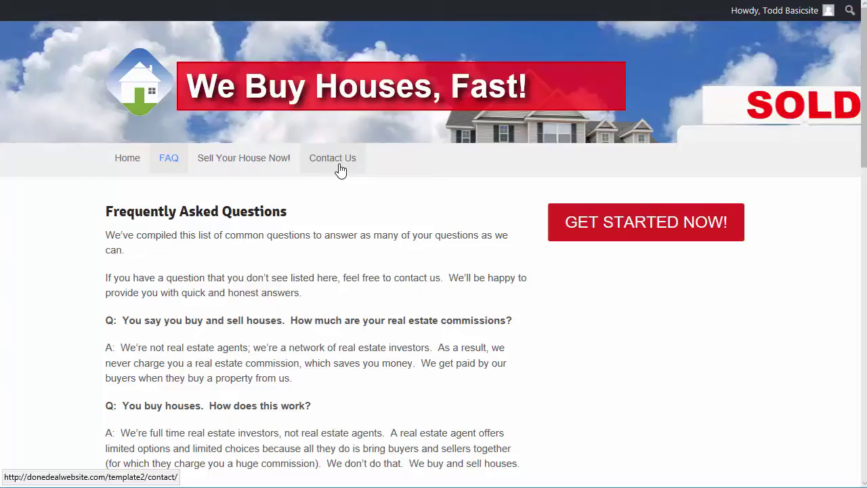
left_click(341, 169)
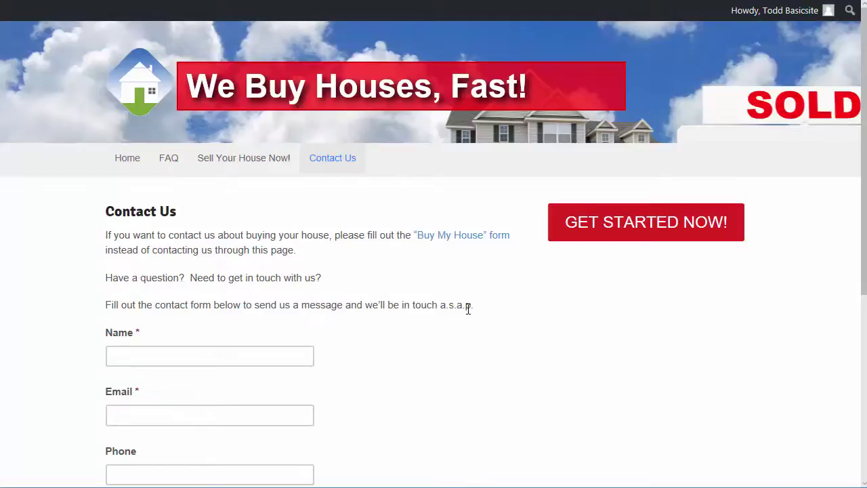
scroll(458, 327, "down", 2)
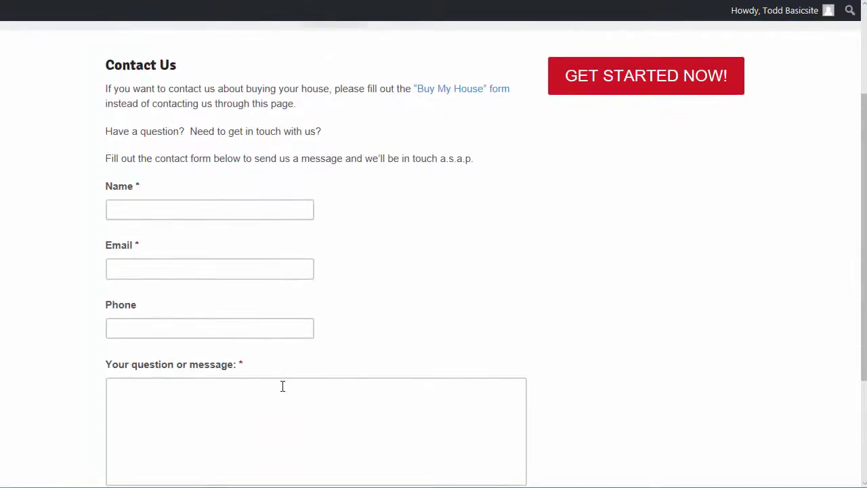
left_click(282, 418)
scroll(615, 313, "down", 2)
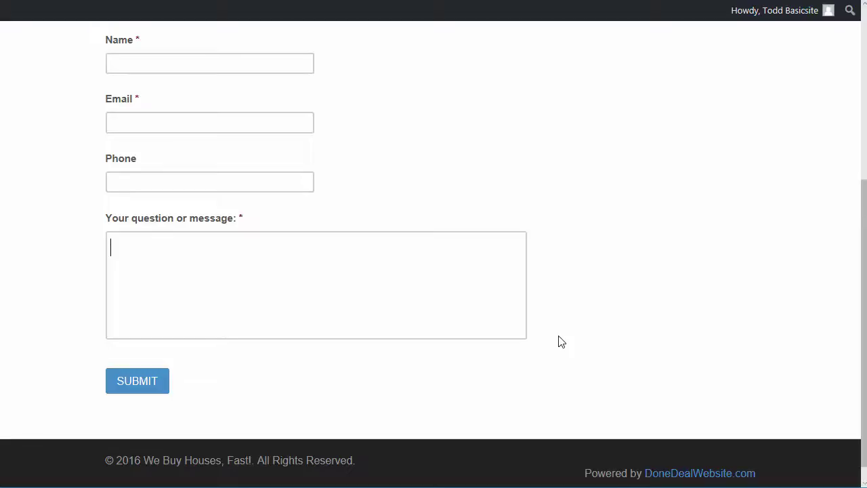
scroll(561, 342, "up", 3)
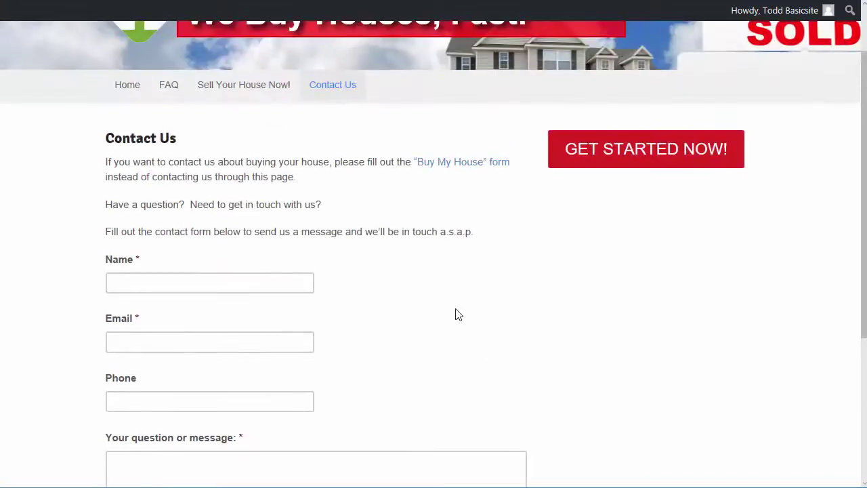
scroll(509, 310, "up", 1)
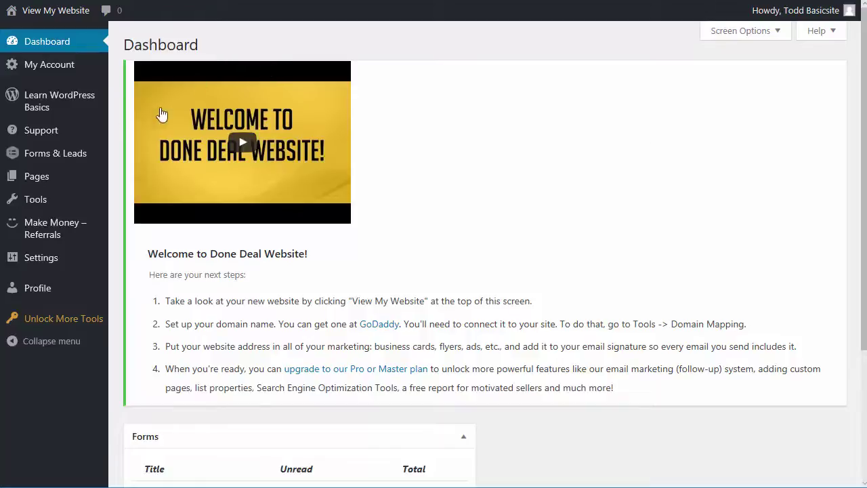
- Open Forms under Forms & Leads and scroll the 10 active forms, Bird Dogs to Wholesale Buyers
mouse_move(75, 165)
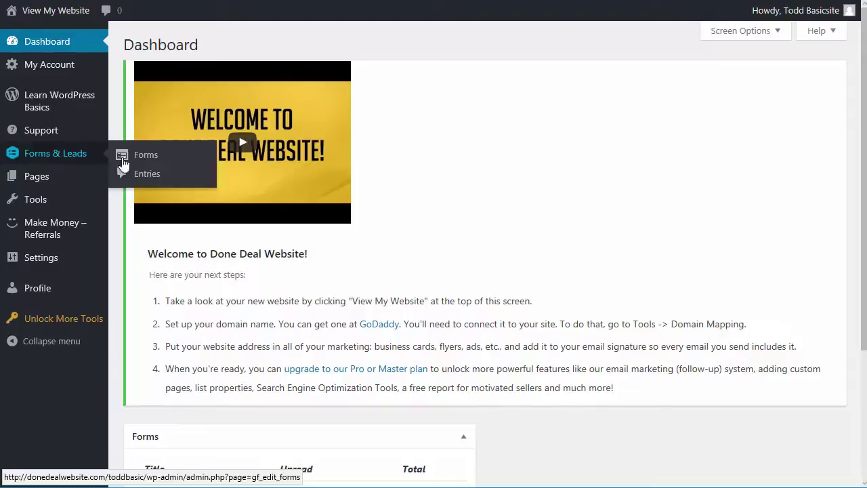
left_click(70, 163)
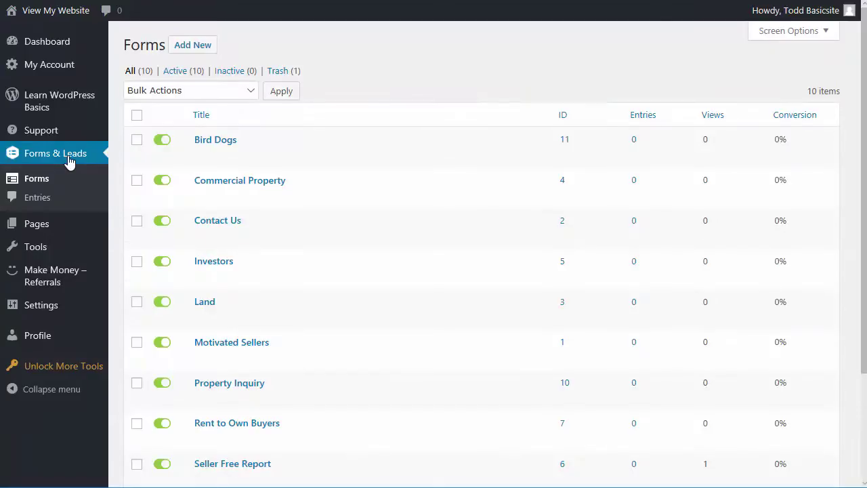
mouse_move(261, 159)
scroll(474, 271, "down", 1)
scroll(864, 345, "down", 1)
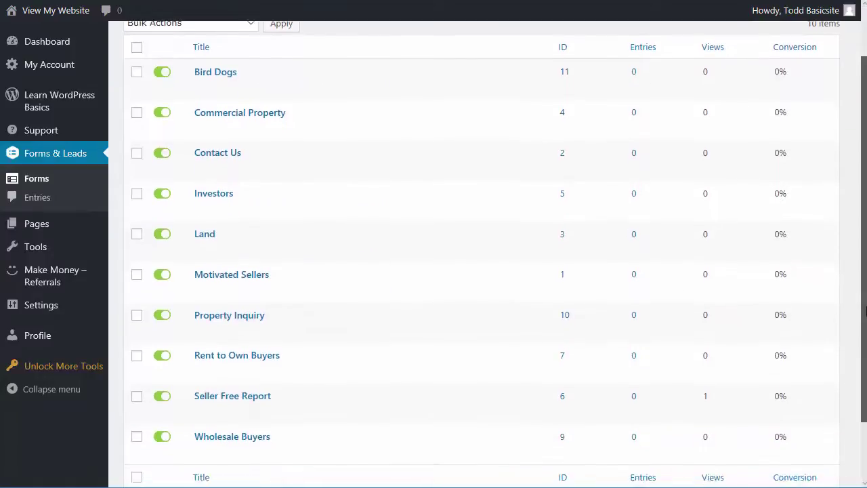
scroll(864, 345, "up", 2)
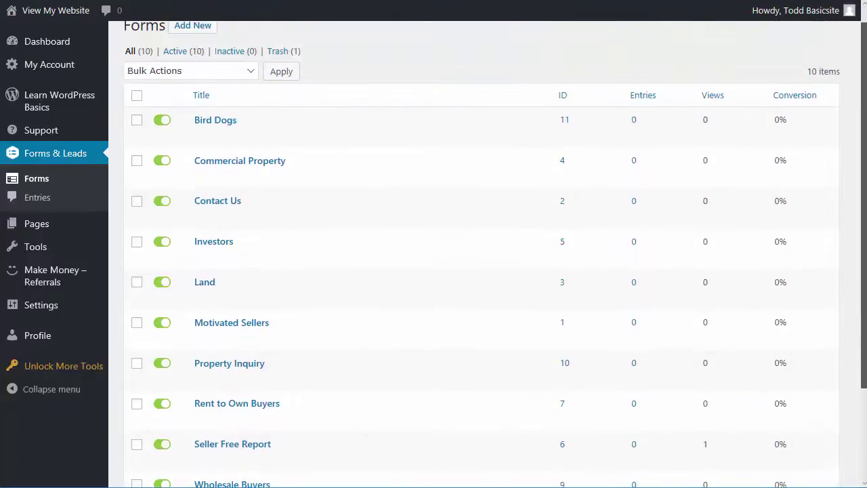
scroll(651, 204, "down", 1)
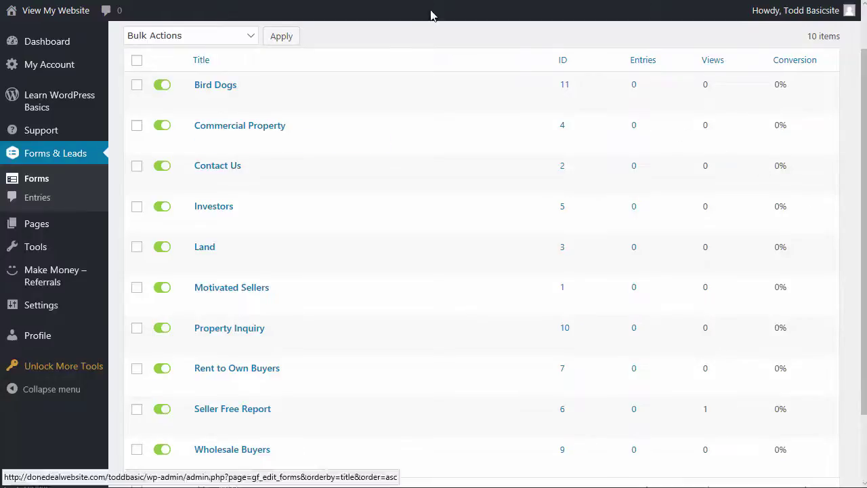
left_click(196, 1)
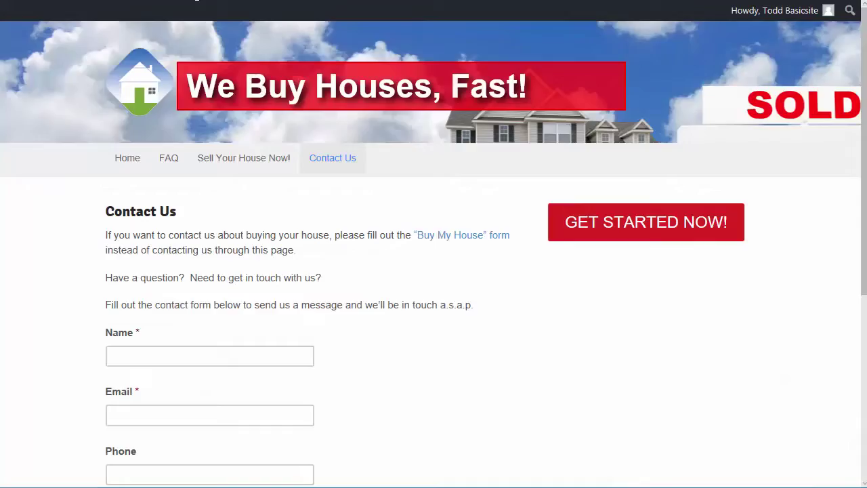
left_click(135, 168)
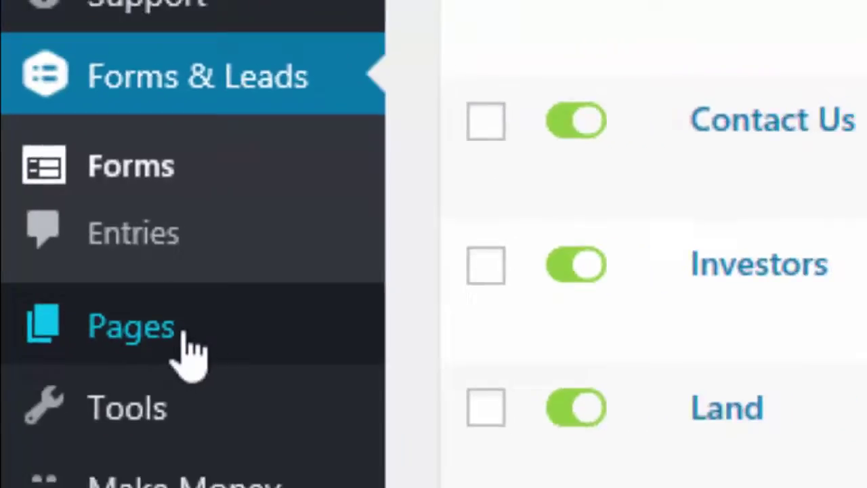
- Show the Pages list with its 18 pages, 17 published and 1 draft
left_click(223, 379)
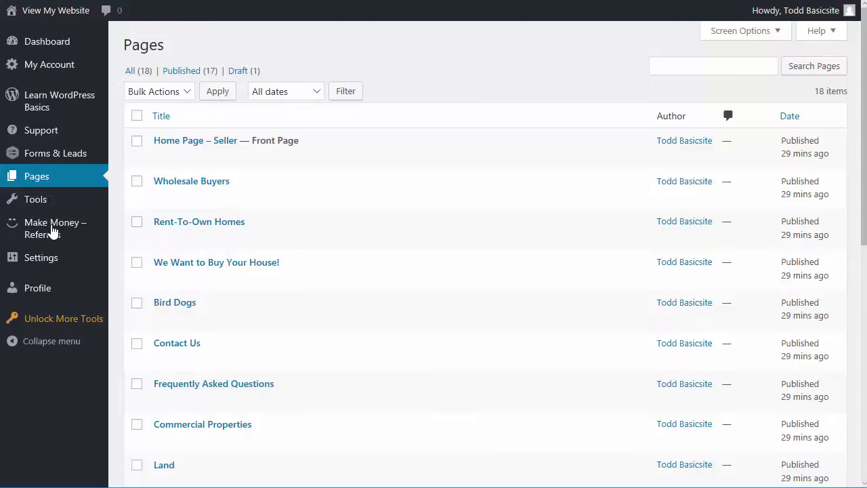
mouse_move(363, 202)
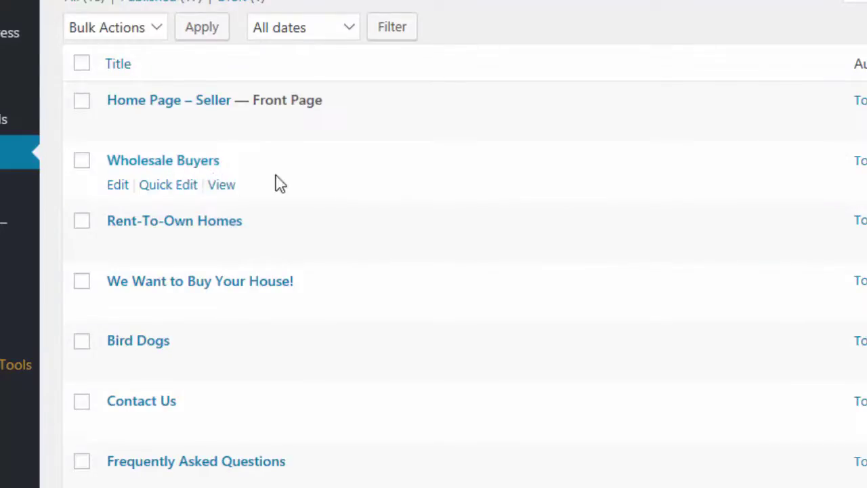
- View the live Wholesale Buyers page and scroll to its investors headline and video
left_click(223, 188)
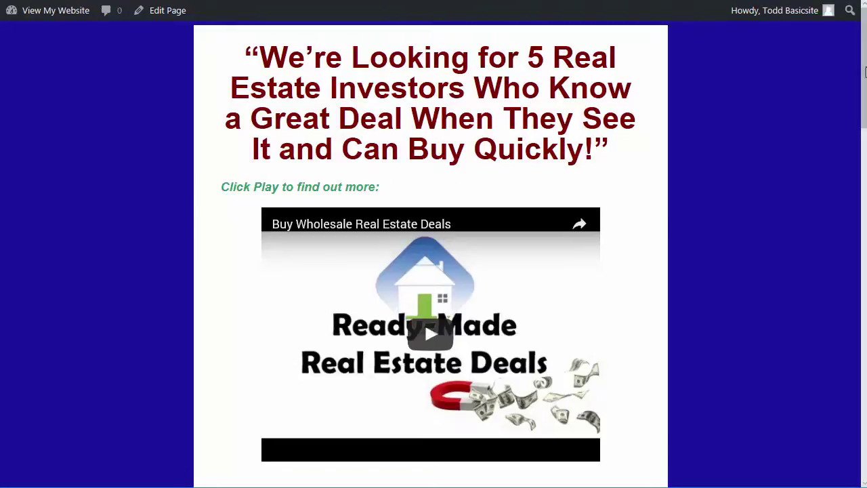
left_click_drag(865, 71, 777, 161)
mouse_move(315, 1)
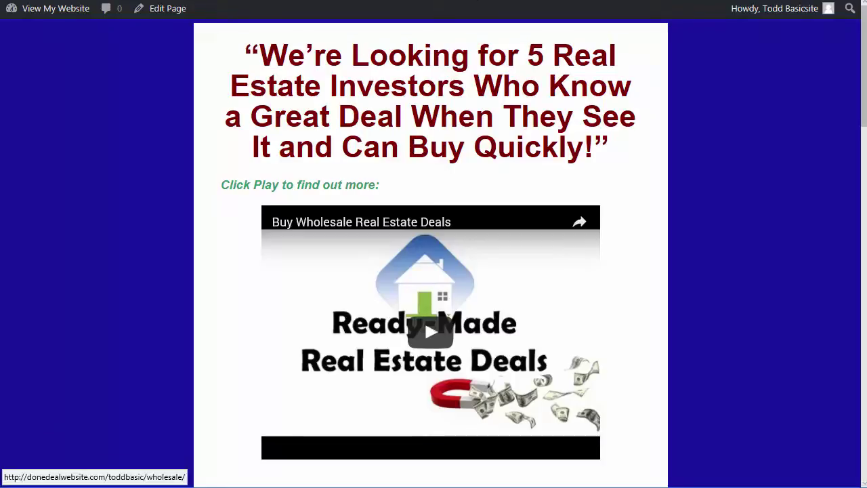
- Go back to the admin Pages list with Alt+Left and scroll down through it
key("alt+Left")
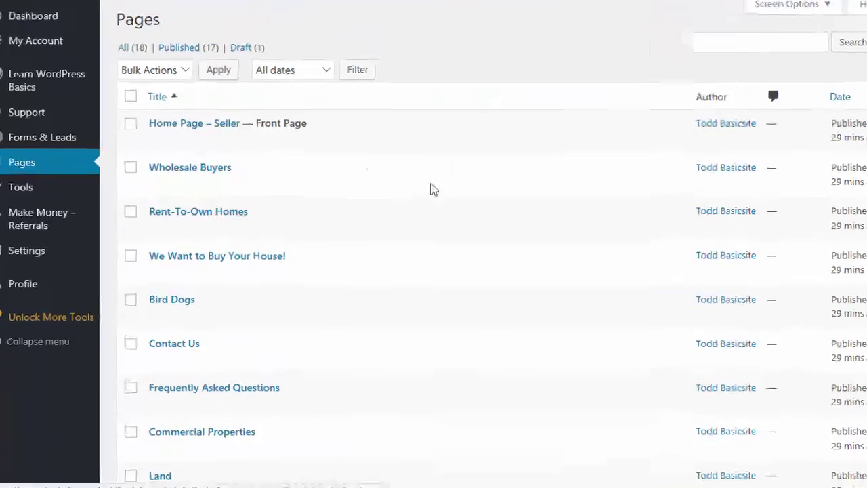
mouse_move(204, 227)
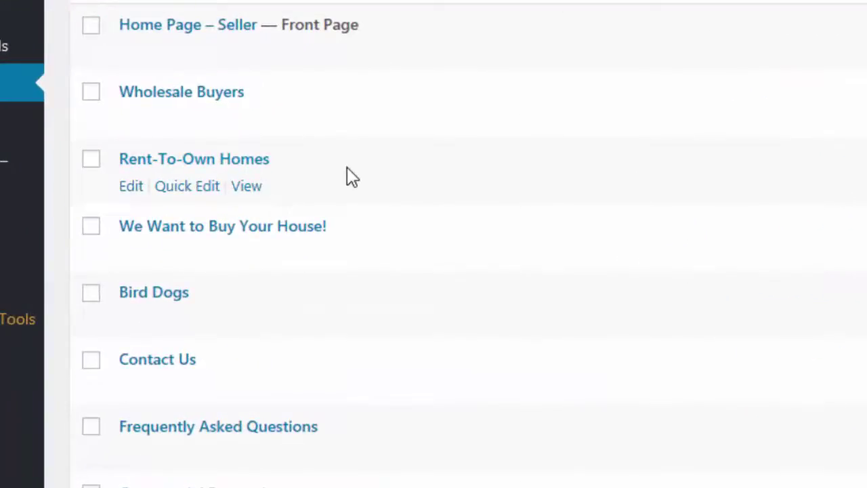
mouse_move(176, 305)
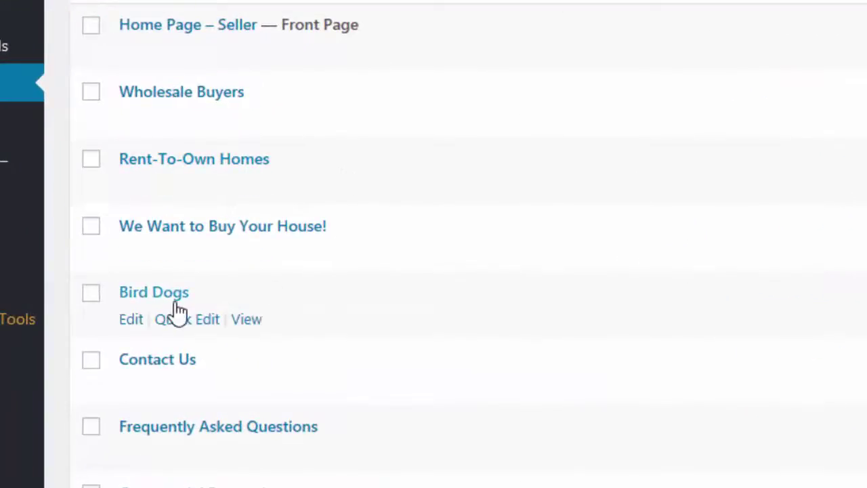
scroll(264, 303, "down", 3)
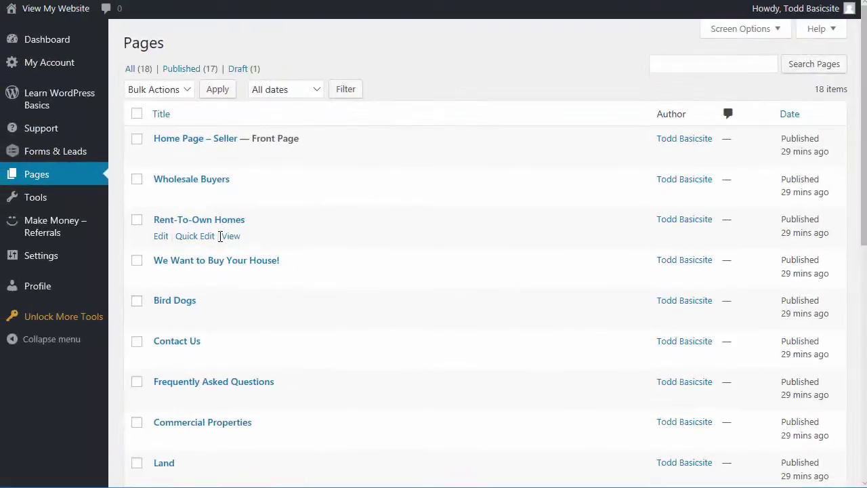
- Open the live Rent-To-Own Homes, Bird Dogs, Commercial Properties and Land pages in new tabs
right_click(227, 237)
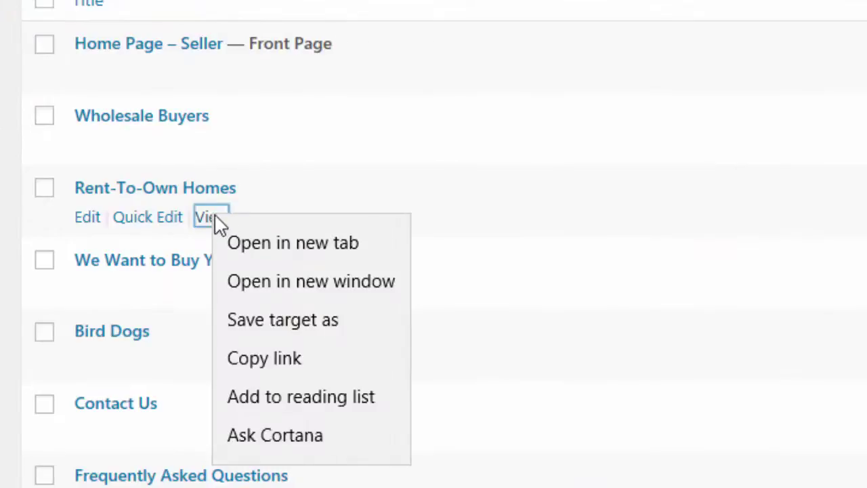
left_click(319, 244)
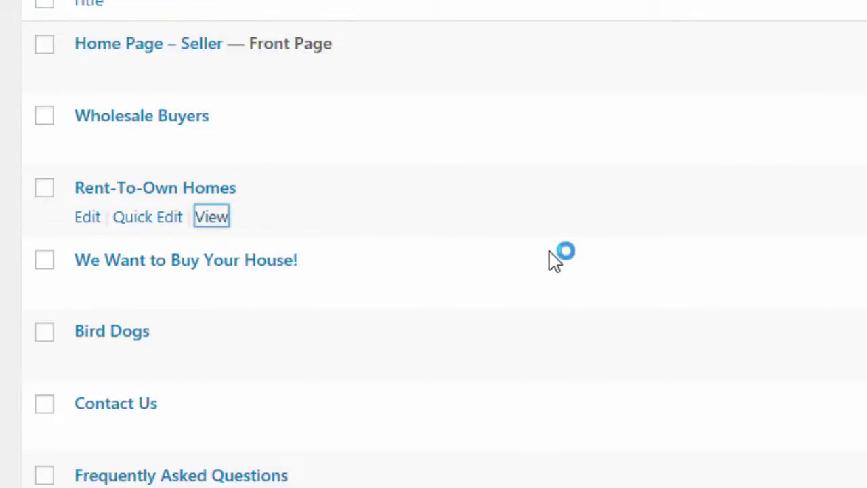
mouse_move(252, 346)
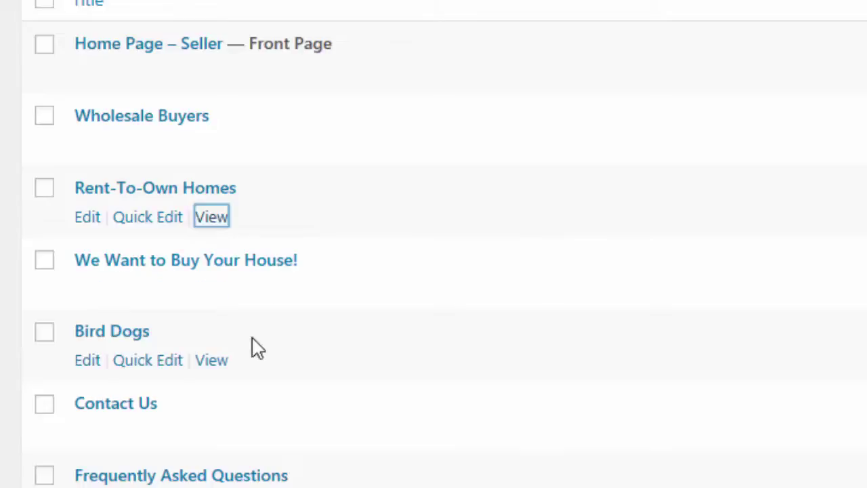
right_click(211, 366)
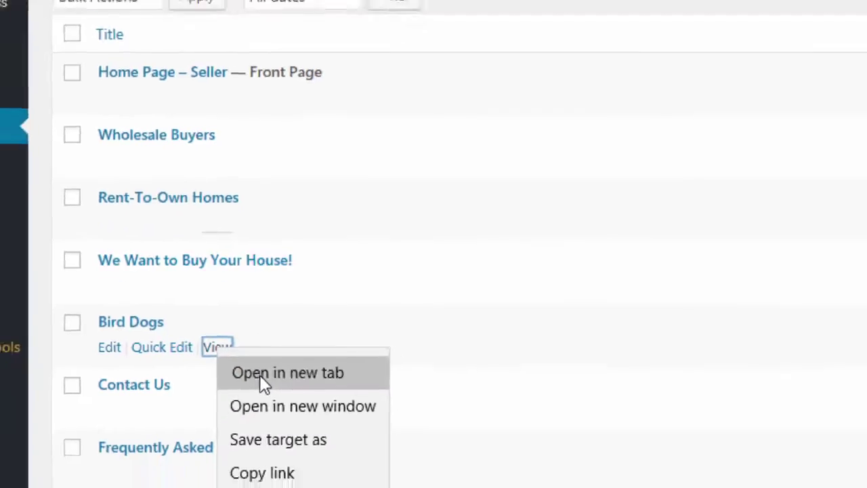
left_click(265, 393)
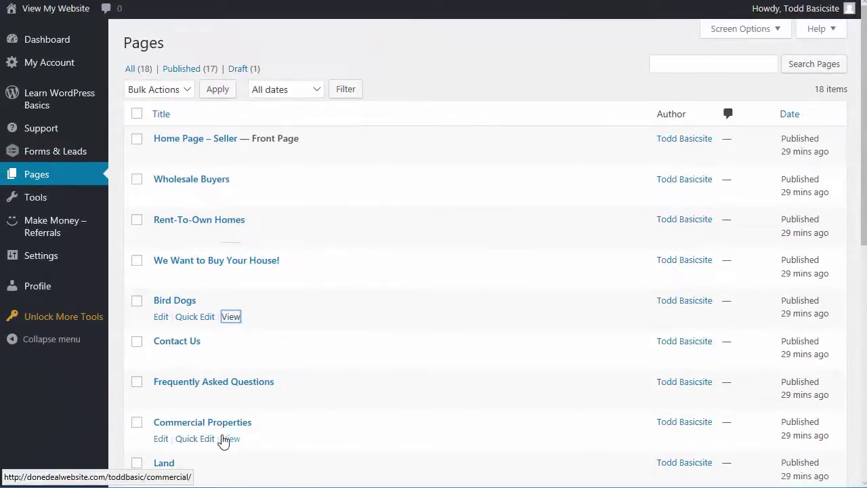
right_click(229, 440)
left_click(315, 312)
scroll(358, 403, "down", 1)
right_click(231, 405)
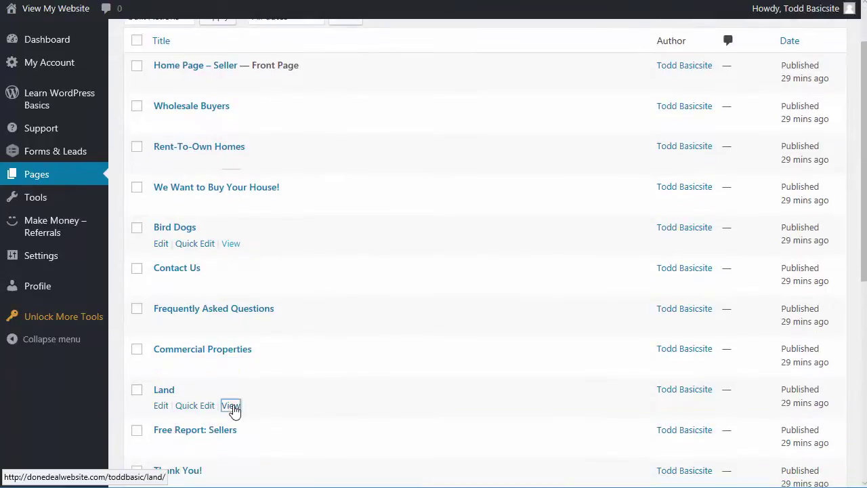
left_click(278, 275)
key("ctrl+Tab")
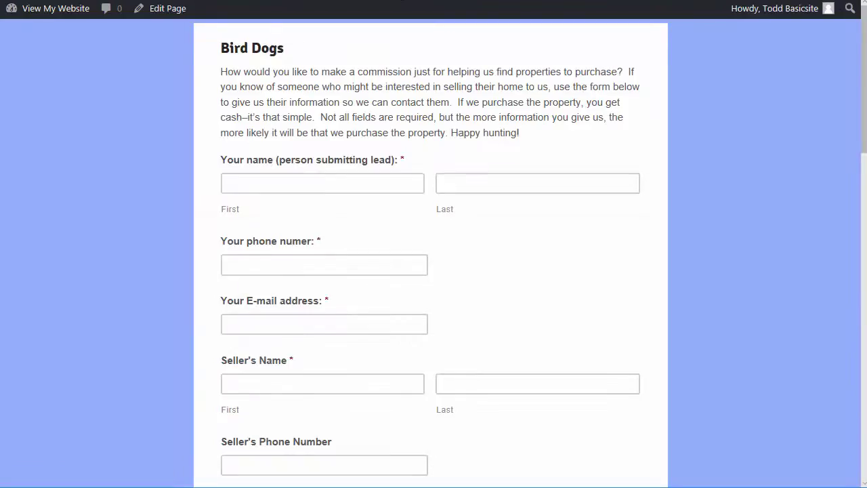
key("ctrl+Tab")
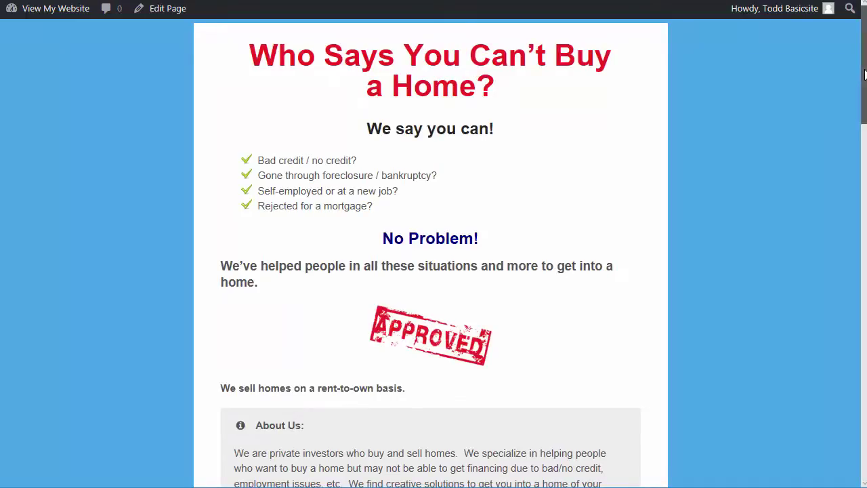
left_click_drag(864, 75, 854, 206)
scroll(844, 295, "down", 10)
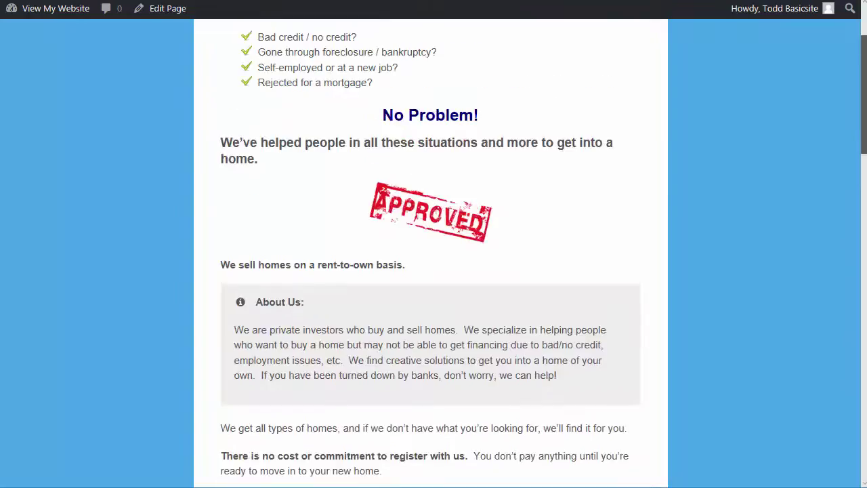
scroll(430, 257, "up", 2)
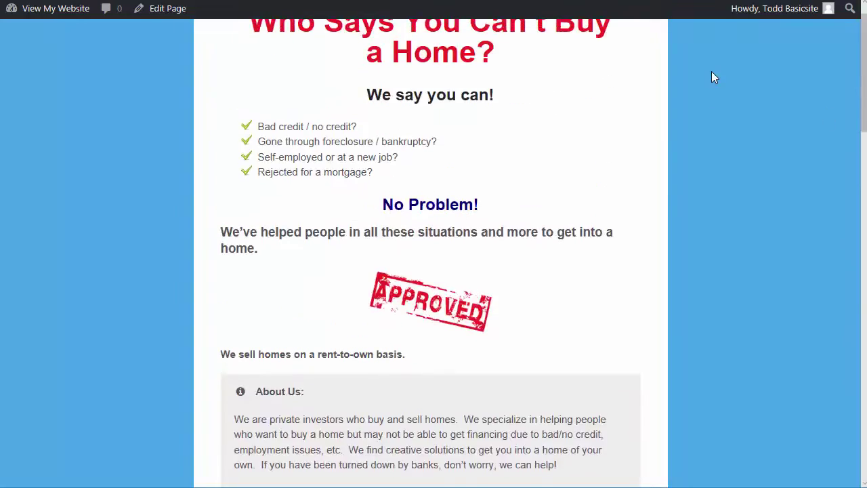
scroll(712, 75, "up", 1)
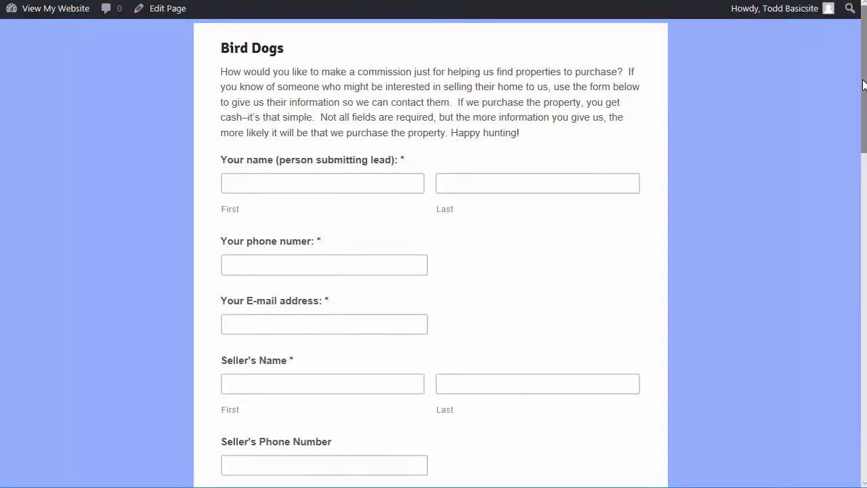
- Scroll through the Bird Dogs lead form after focusing the submitter's first name field
scroll(859, 132, "down", 2)
left_click_drag(859, 131, 852, 72)
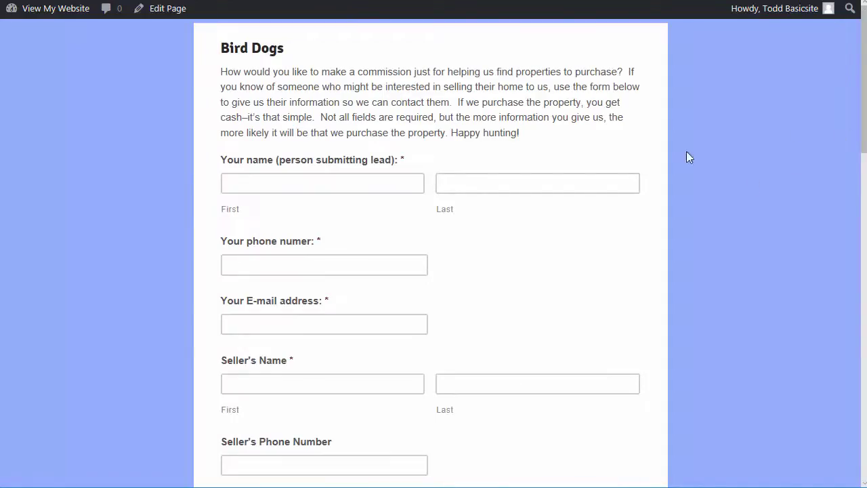
left_click(406, 179)
scroll(108, 302, "down", 3)
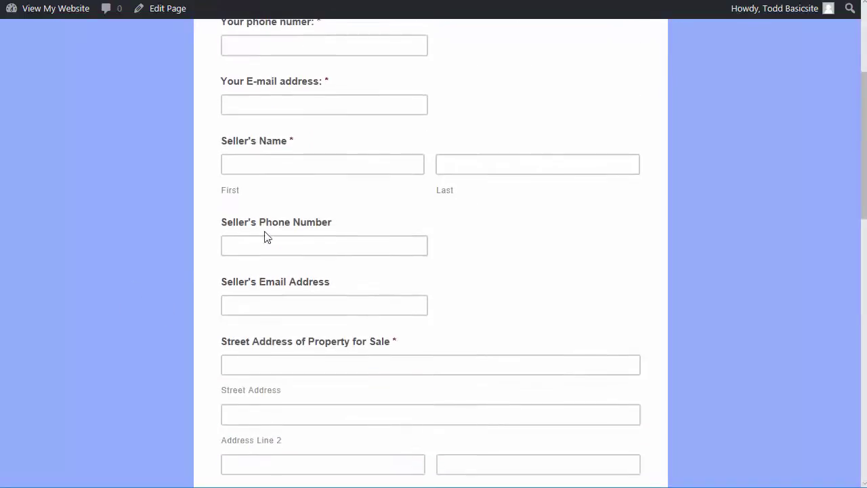
scroll(85, 305, "down", 3)
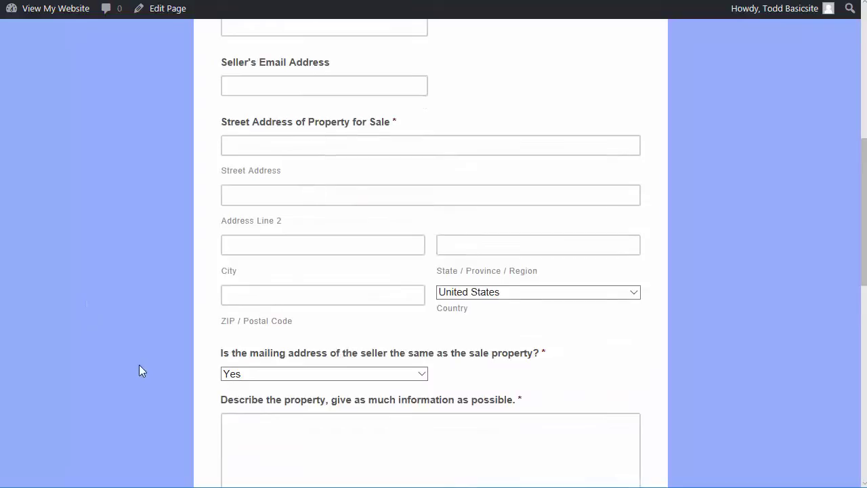
scroll(139, 364, "down", 3)
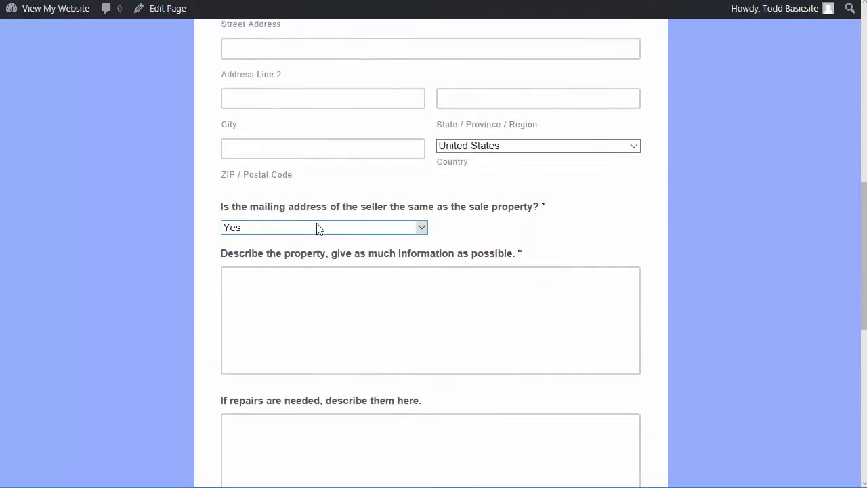
- Switch the seller mailing-address answer to No and back to Yes, then return to the top
left_click(319, 228)
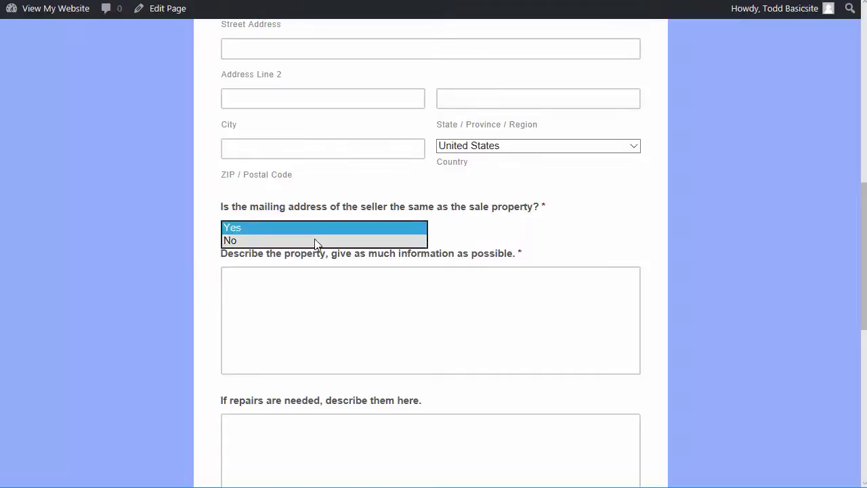
left_click(305, 241)
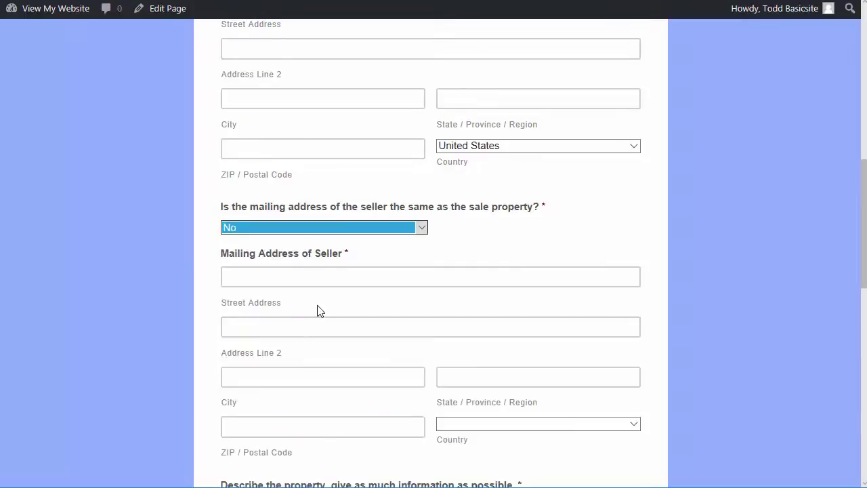
left_click(409, 229)
left_click(408, 214)
left_click(429, 296)
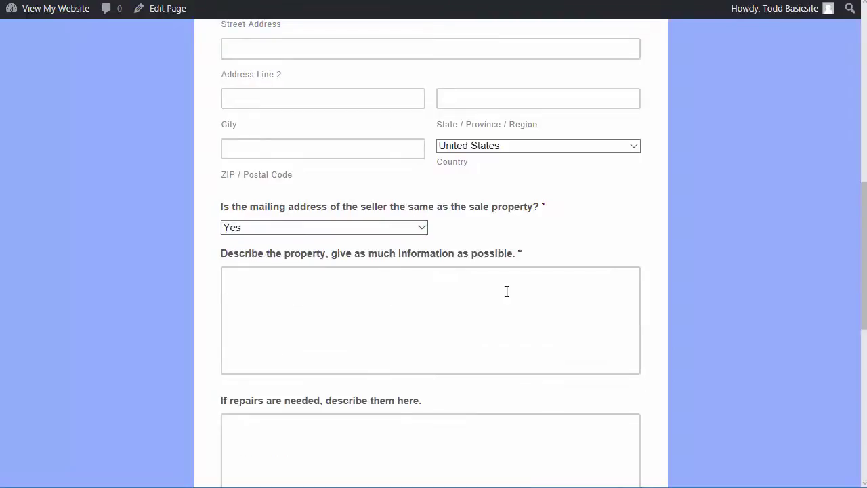
left_click_drag(863, 214, 859, 284)
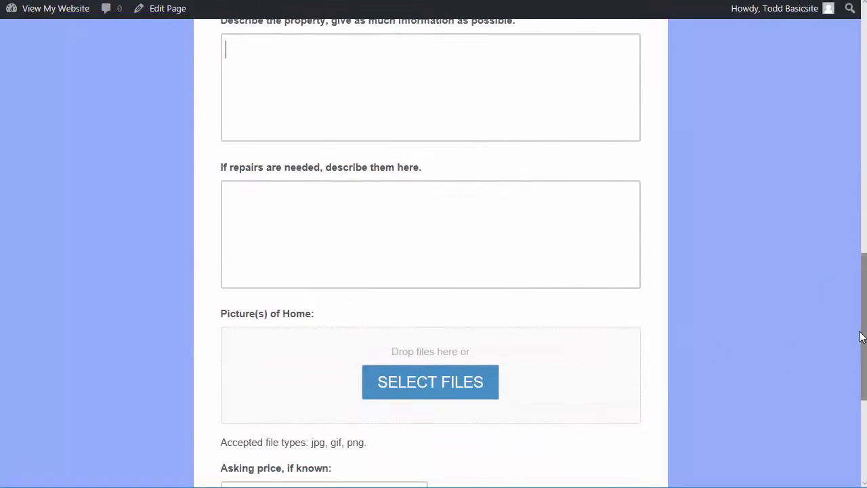
left_click_drag(861, 330, 863, 95)
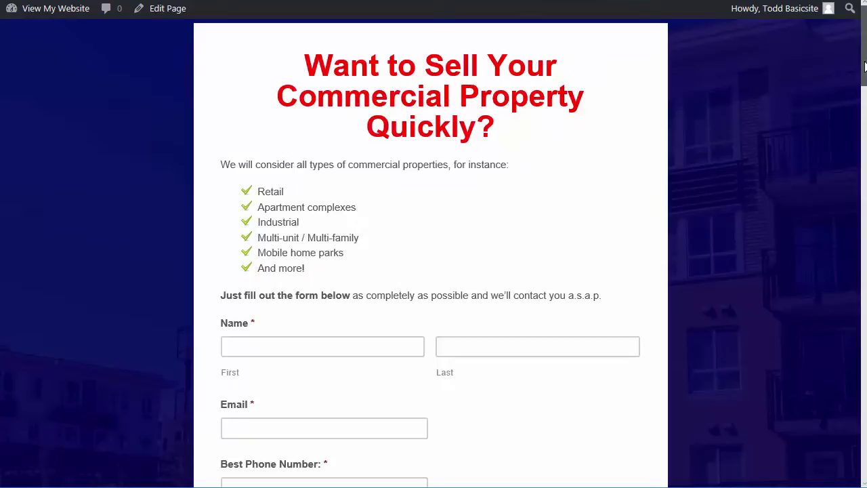
- Scroll the Commercial Properties seller form down to the SUBMIT button
left_click_drag(865, 66, 844, 274)
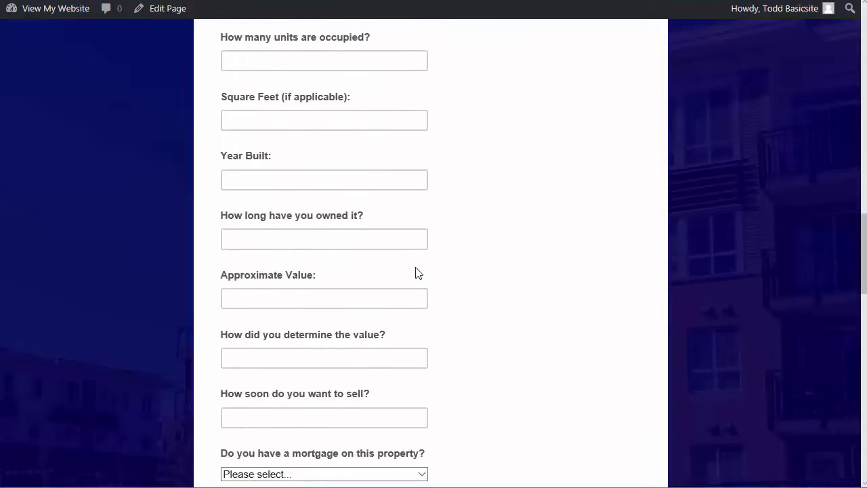
scroll(623, 337, "down", 1)
scroll(623, 337, "down", 6)
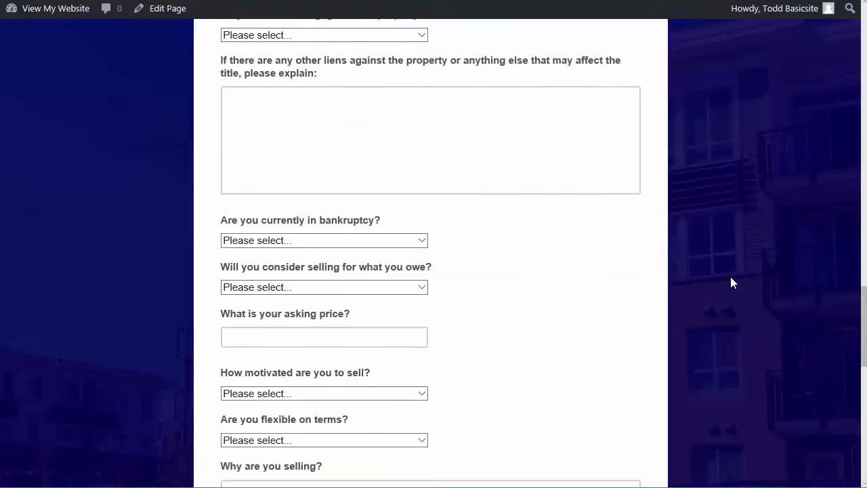
left_click_drag(863, 312, 857, 419)
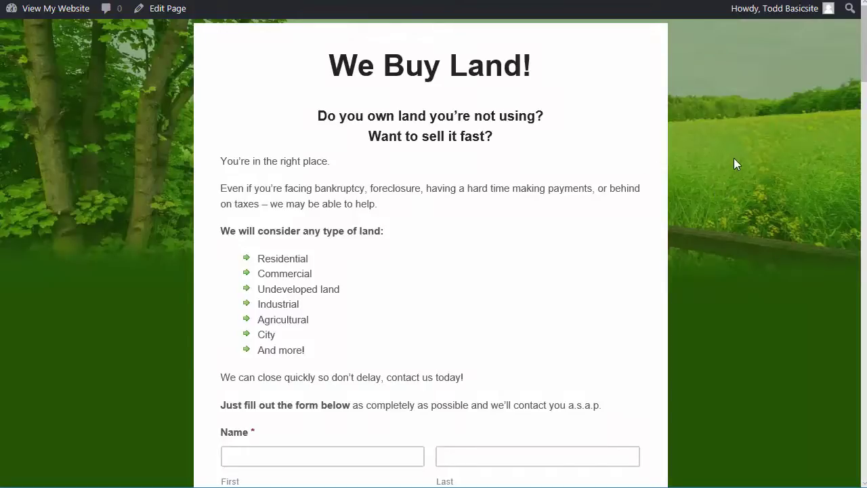
- Scroll through the We Buy Land form and place the cursor in the Lot Size field
left_click_drag(864, 54, 864, 71)
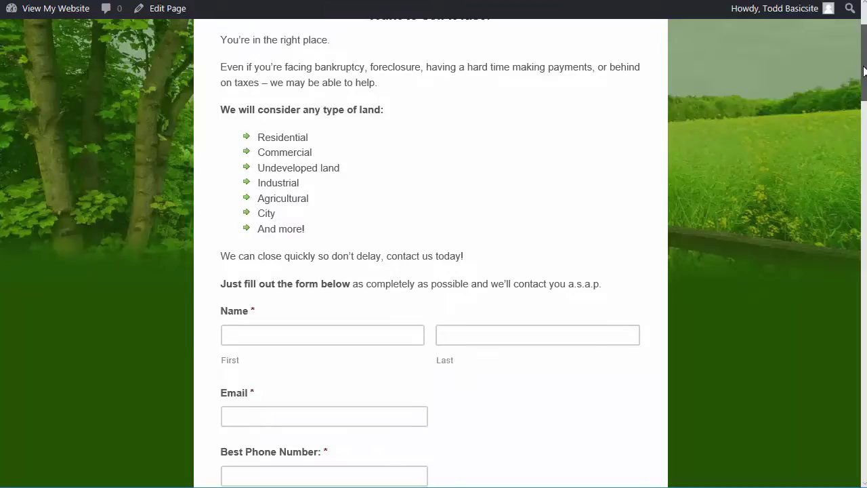
left_click_drag(864, 71, 850, 222)
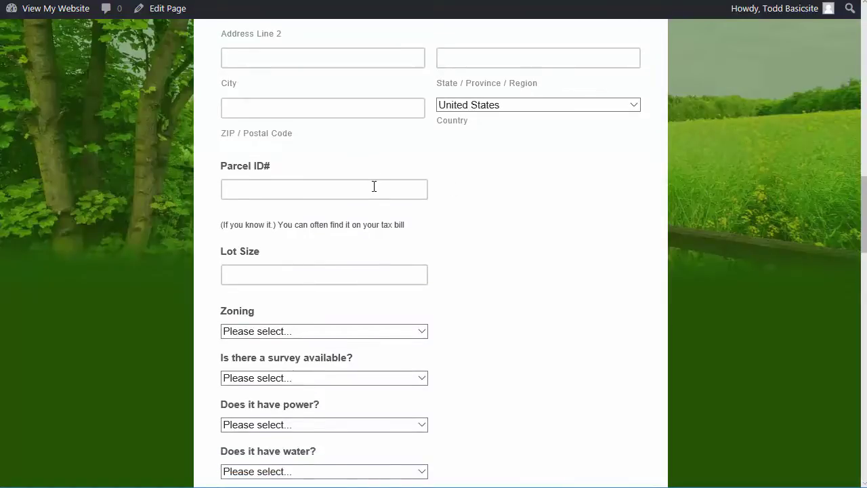
left_click(331, 274)
scroll(650, 286, "down", 2)
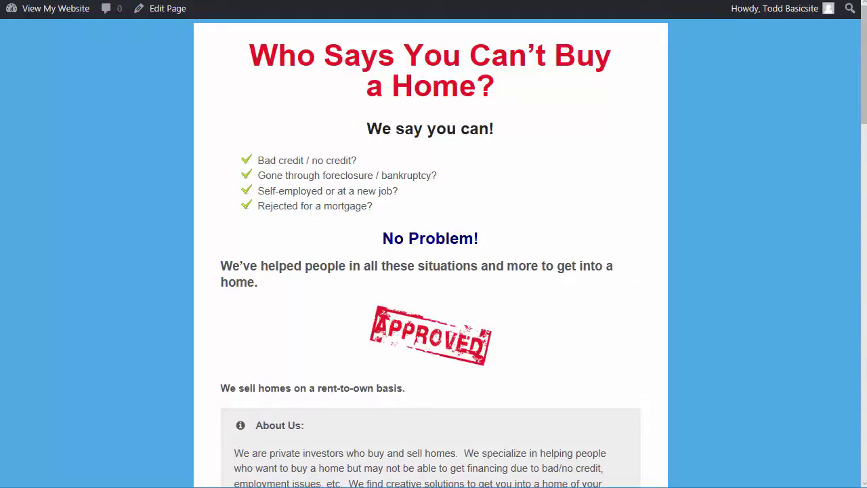
- Go back from the live page to the WordPress admin Pages list
key("alt+Left")
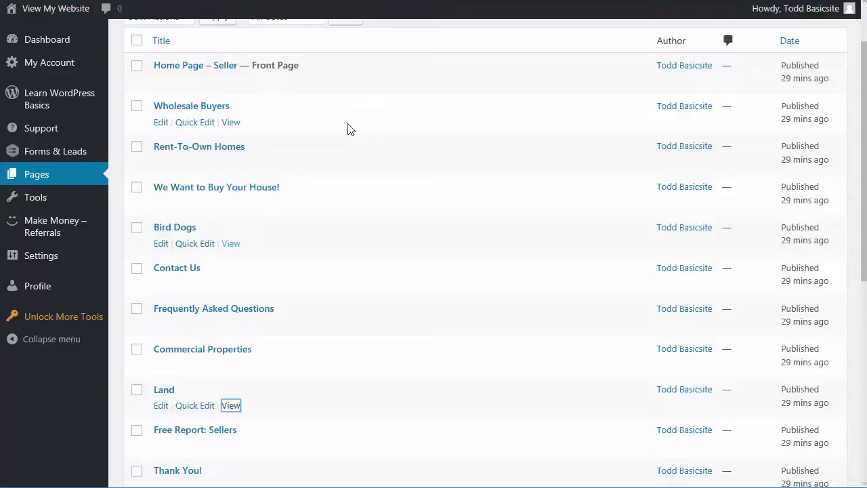
mouse_move(87, 199)
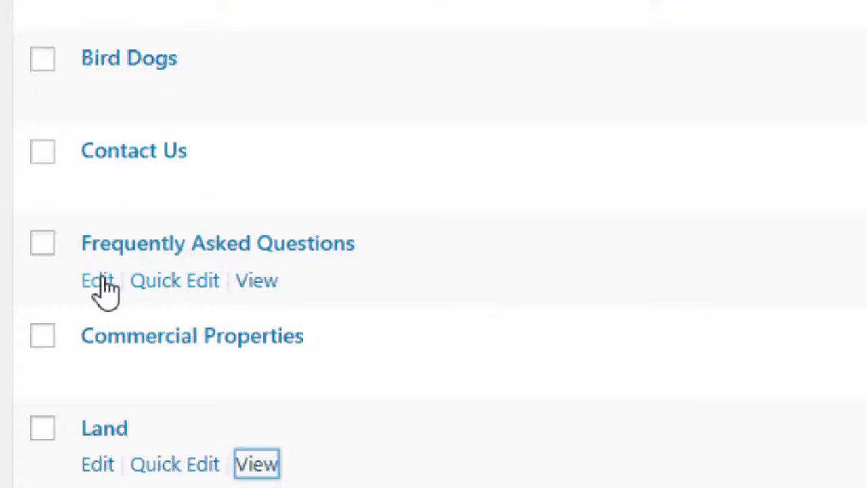
- Edit the Frequently Asked Questions page, selecting 'We're' in the first answer, then deselecting it
left_click(107, 287)
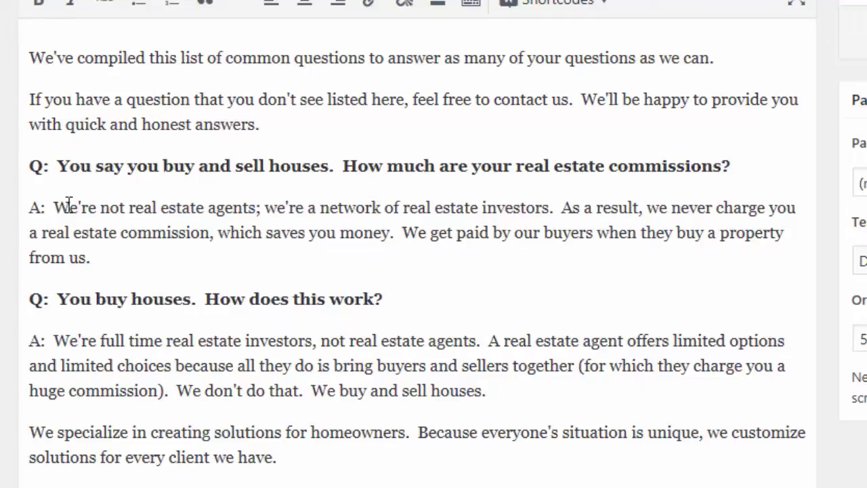
left_click_drag(61, 206, 129, 207)
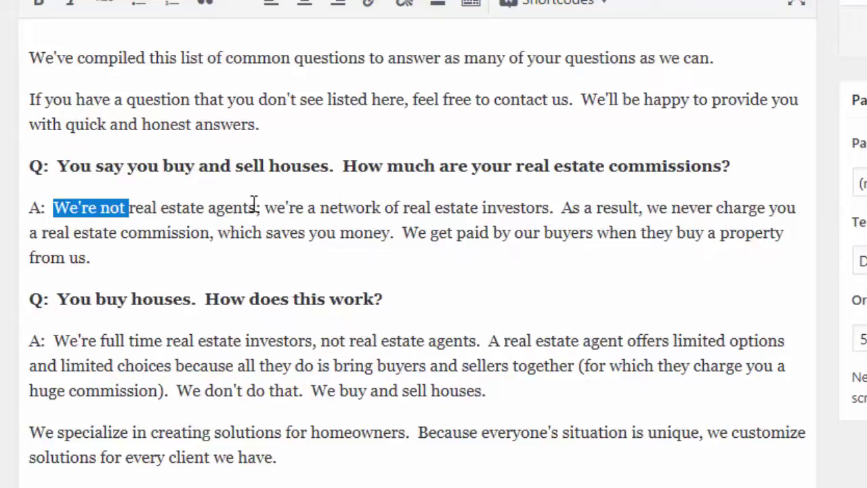
left_click(229, 251)
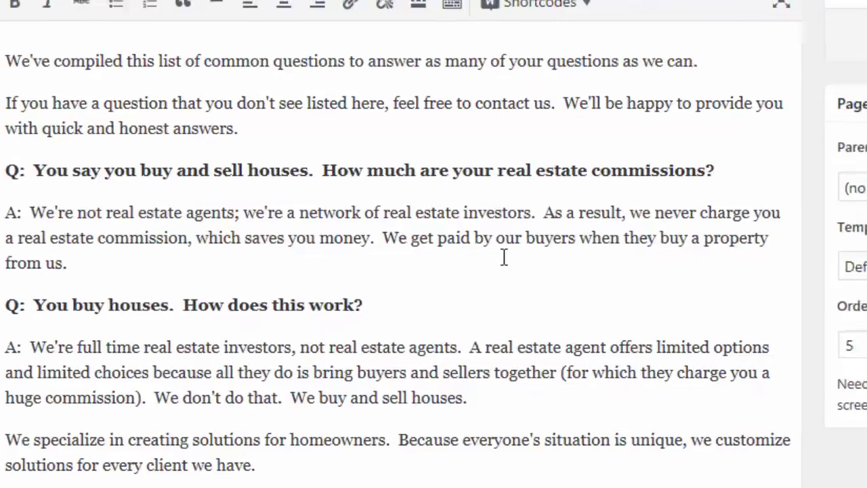